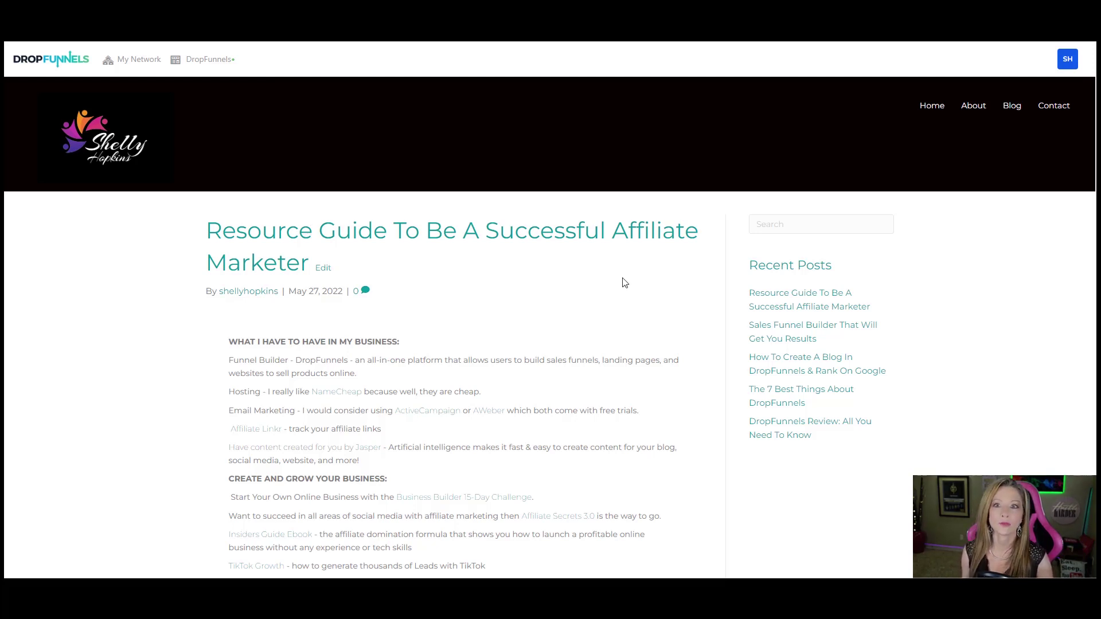
# Search Google for 'tools to use in affiliate marketing'.
pyautogui.scroll(-1, 625, 282)
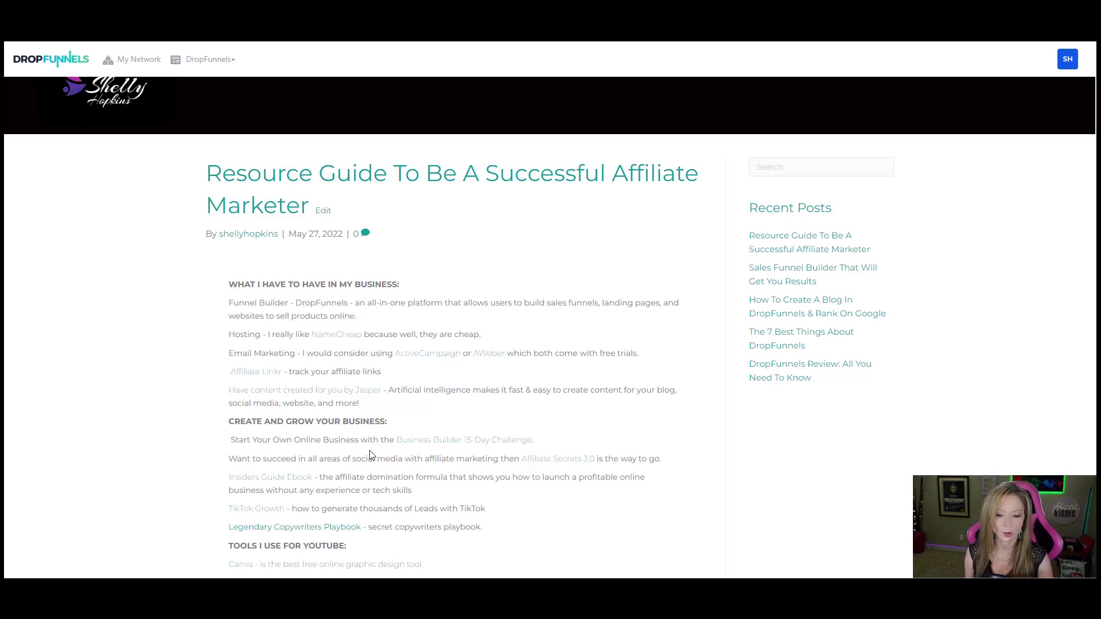
pyautogui.scroll(-5, 376, 452)
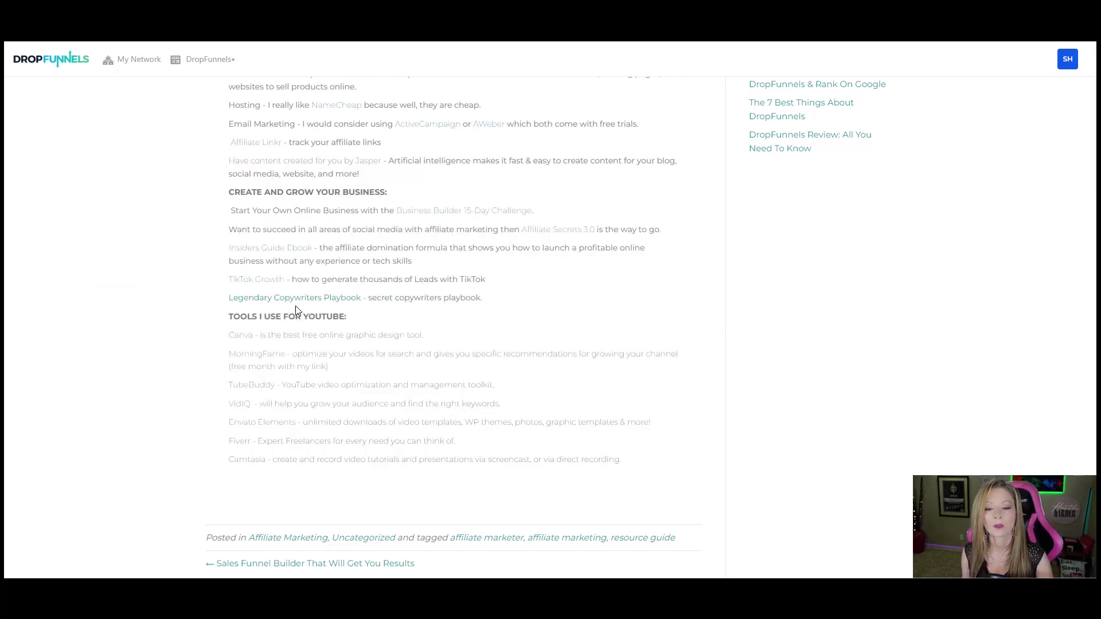
pyautogui.scroll(3, 409, 332)
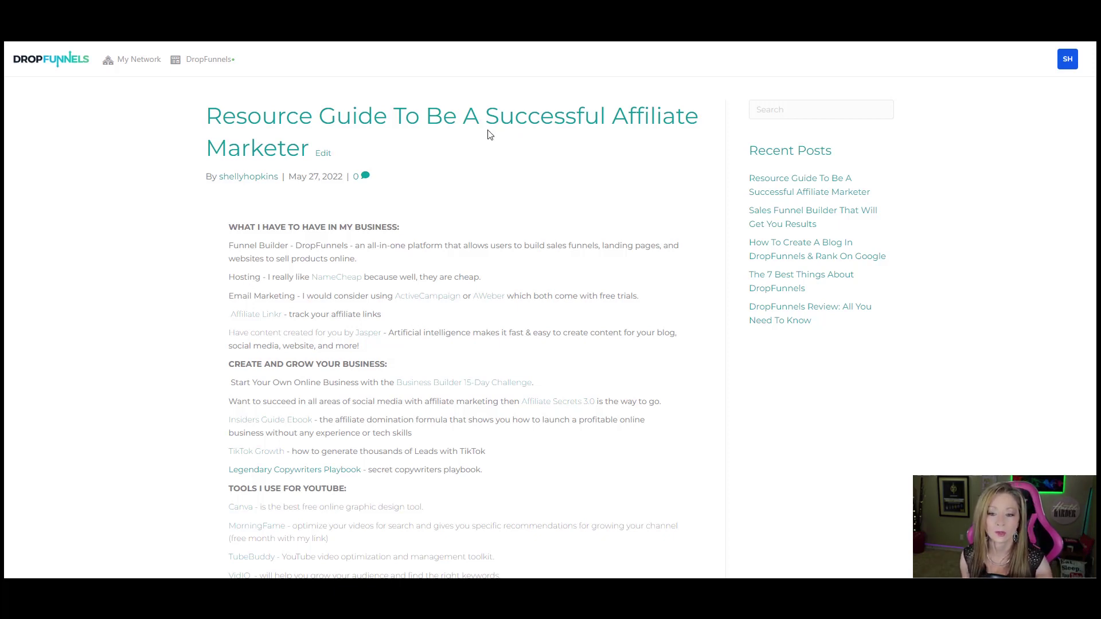
pyautogui.scroll(-4, 464, 248)
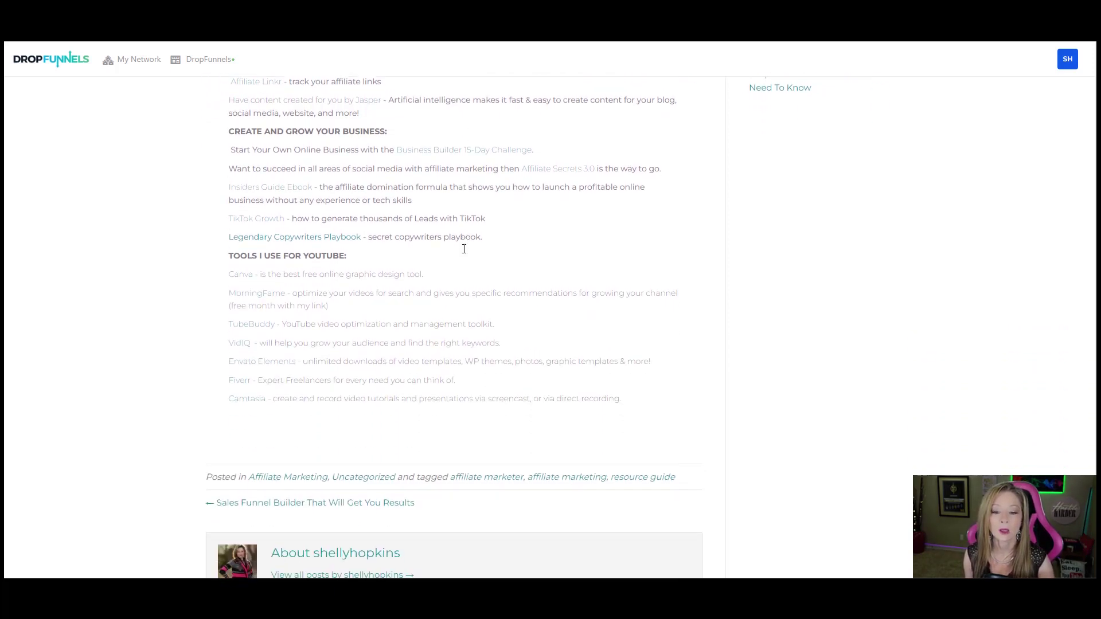
pyautogui.scroll(2, 464, 248)
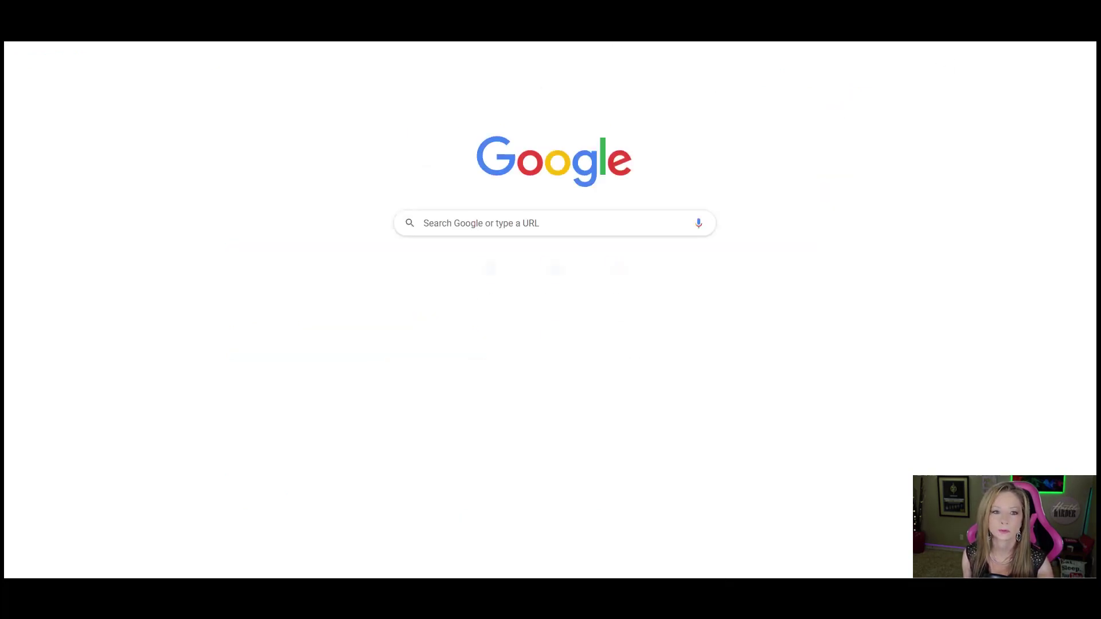
pyautogui.click(550, 222)
pyautogui.write('tools ')
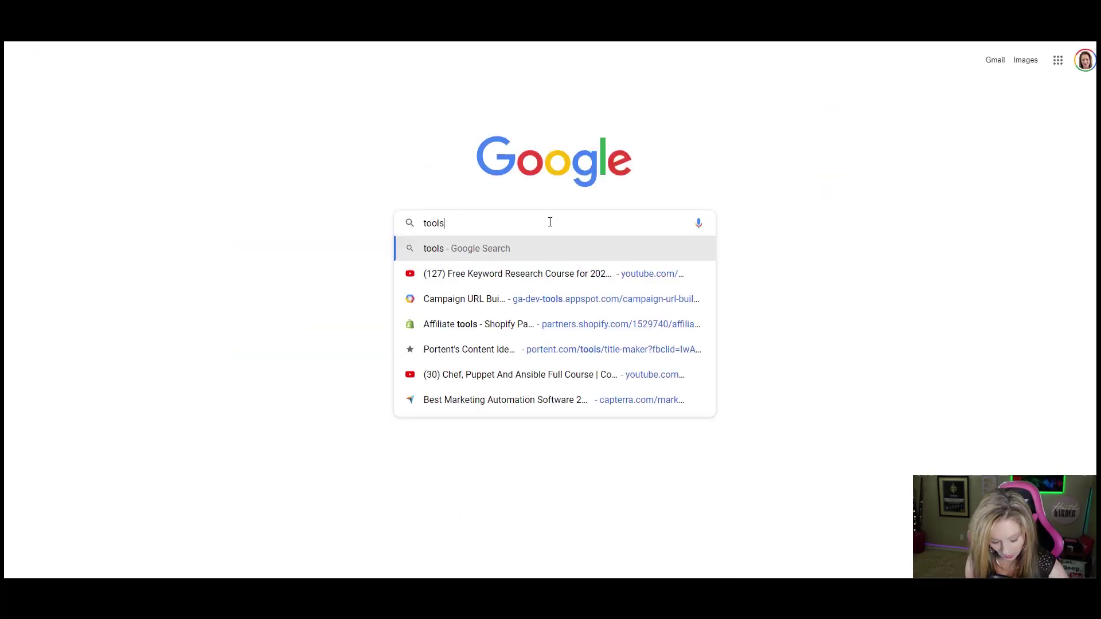
pyautogui.write('to use in ')
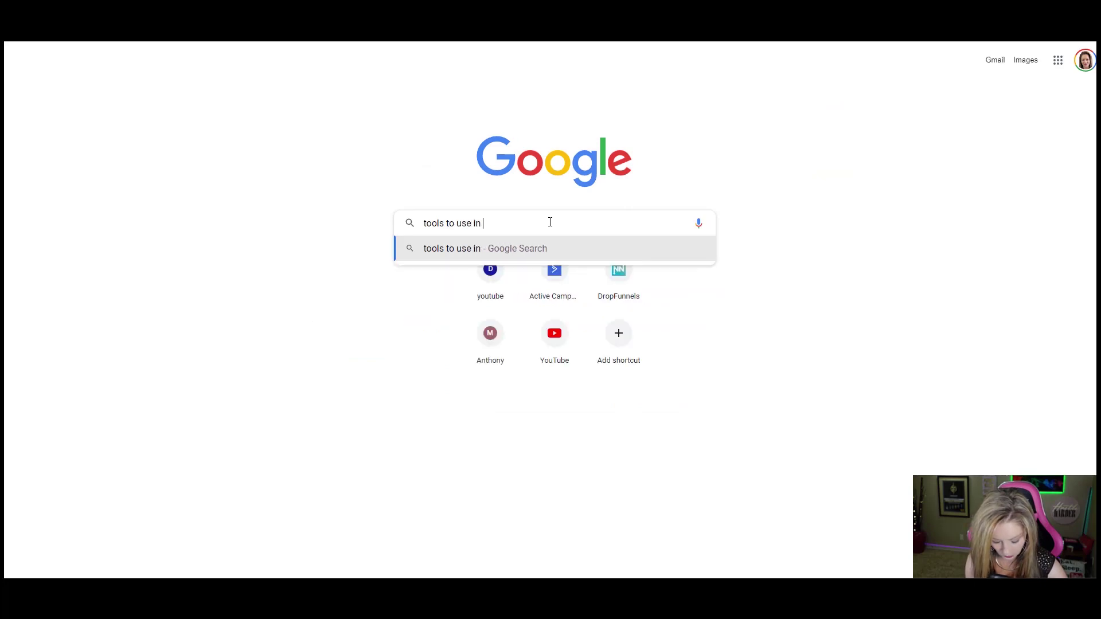
pyautogui.write('affiliate marketing')
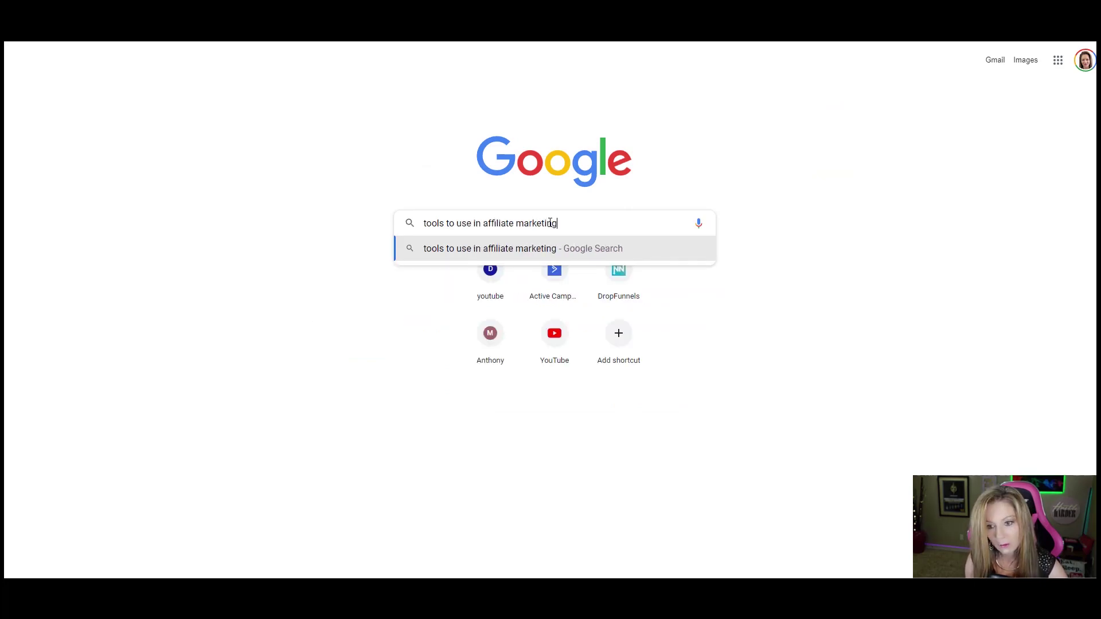
pyautogui.press('Return')
# Open Intergrowth's '17+ Tools Every Marketer Needs' article and read down to its Hemingway section.
pyautogui.scroll(-3, 177, 312)
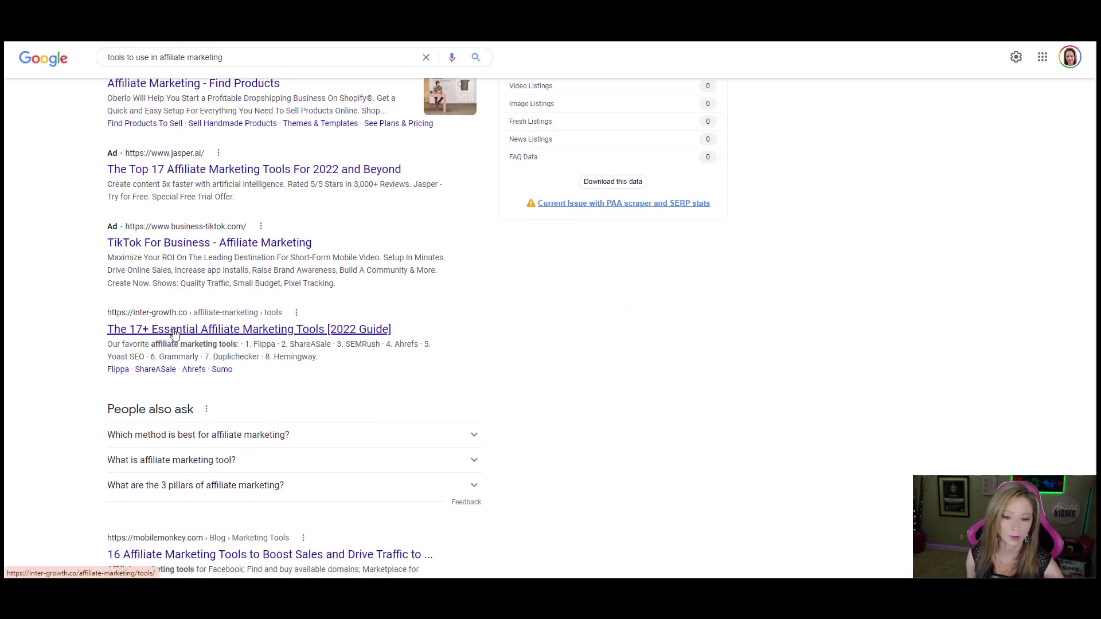
pyautogui.click(175, 335)
pyautogui.scroll(-3, 175, 334)
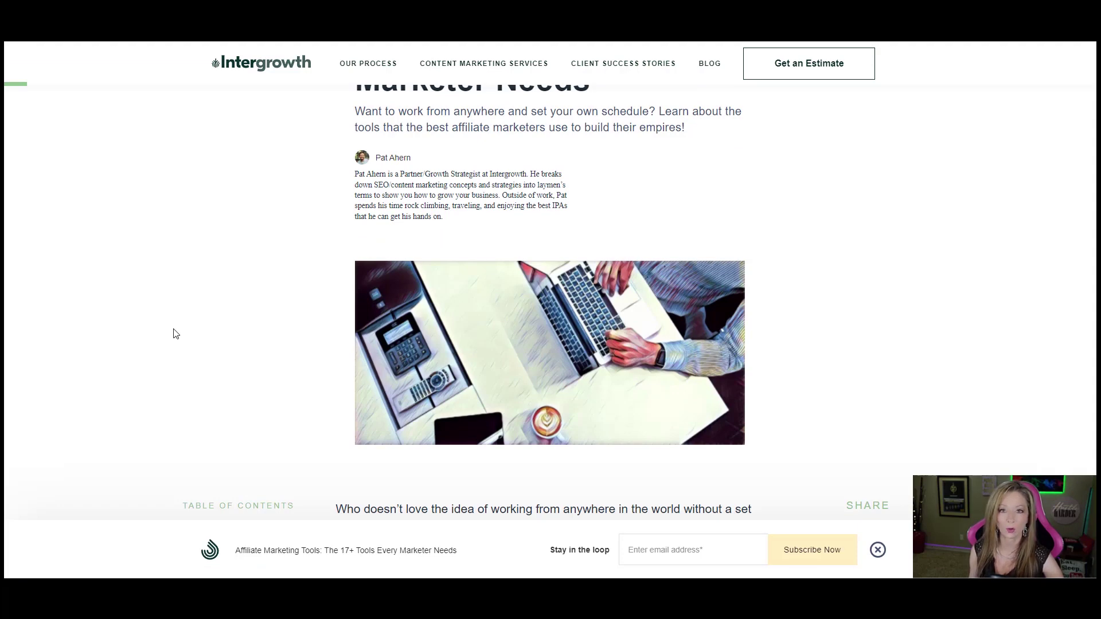
pyautogui.scroll(-4, 239, 359)
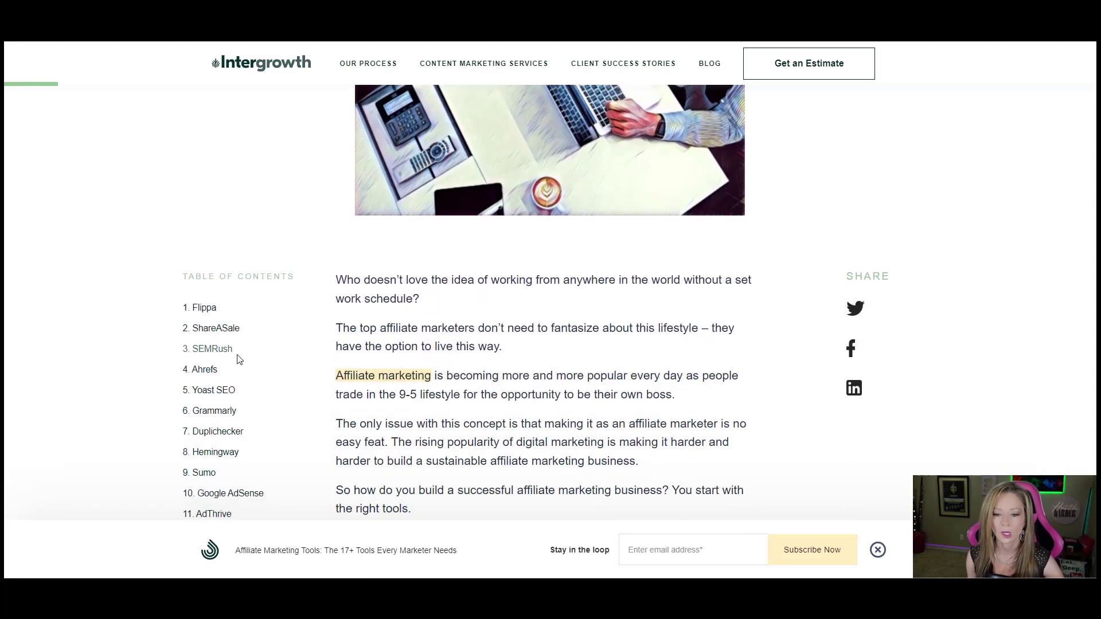
pyautogui.scroll(-3, 285, 337)
pyautogui.scroll(-9, 286, 337)
pyautogui.scroll(-3, 287, 337)
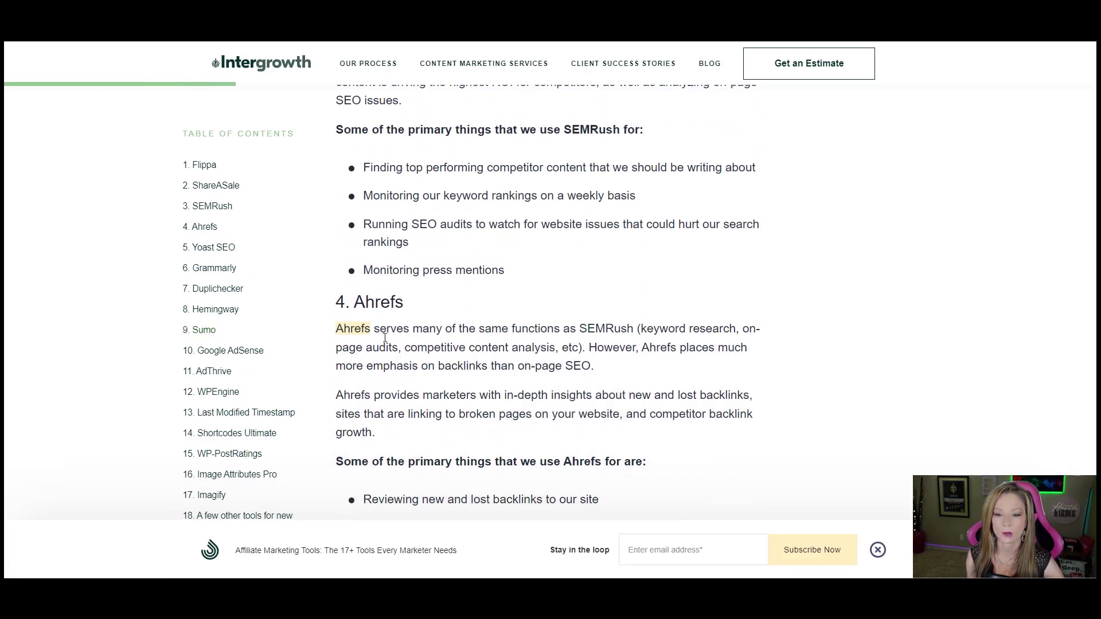
pyautogui.scroll(-10, 393, 370)
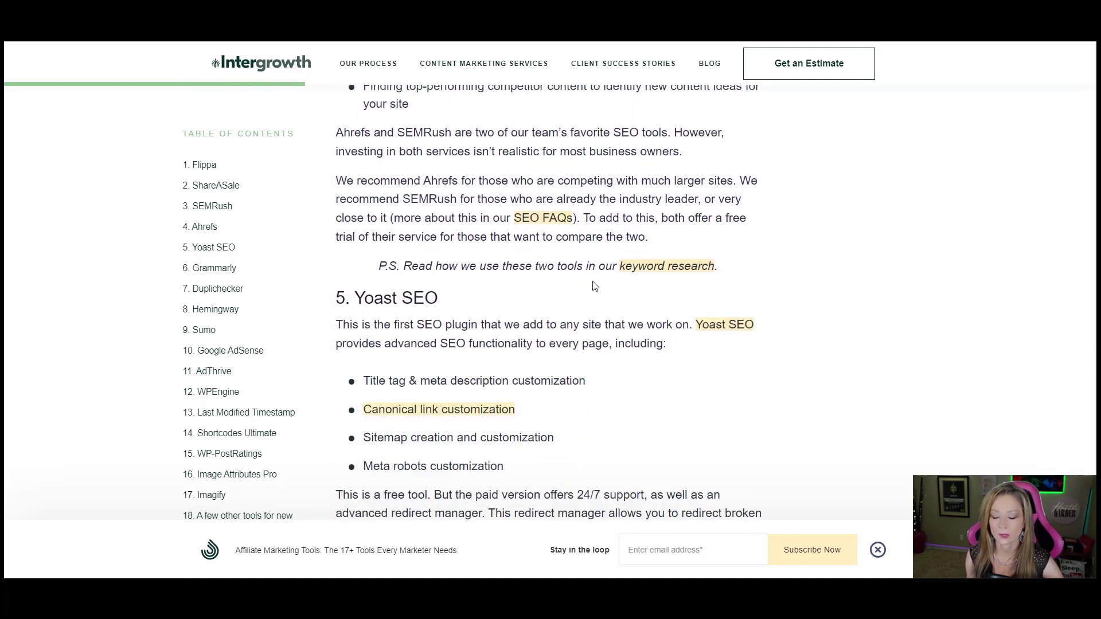
pyautogui.scroll(-17, 465, 317)
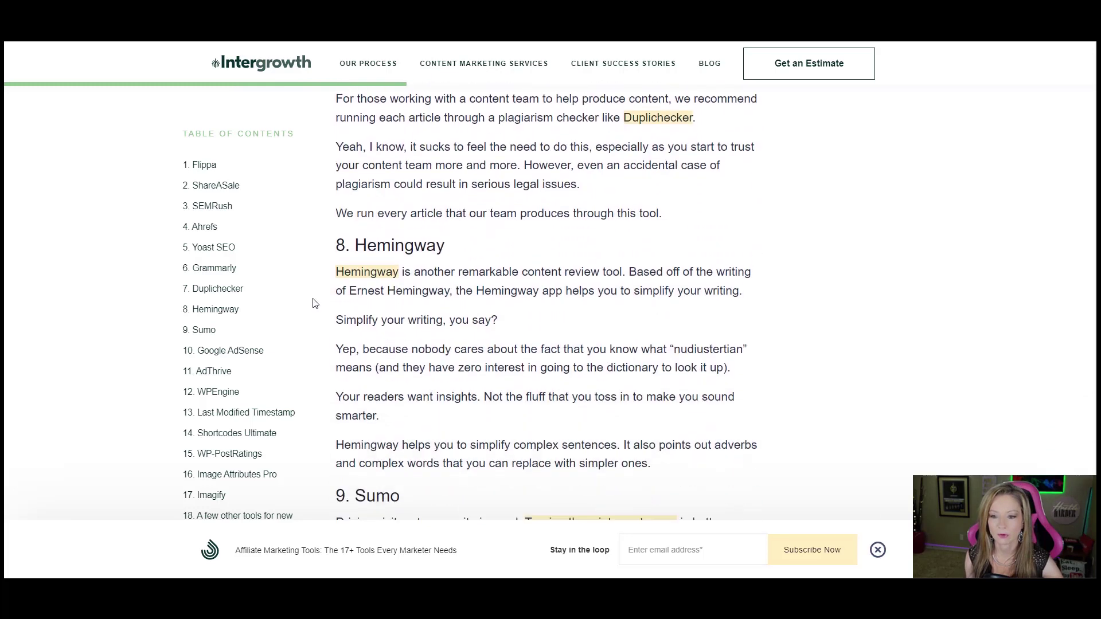
# Open MobileMonkey's 16 Affiliate Marketing Tools article and jump to its Facebook Messenger tool section.
pyautogui.hotkey('alt', 'Left')
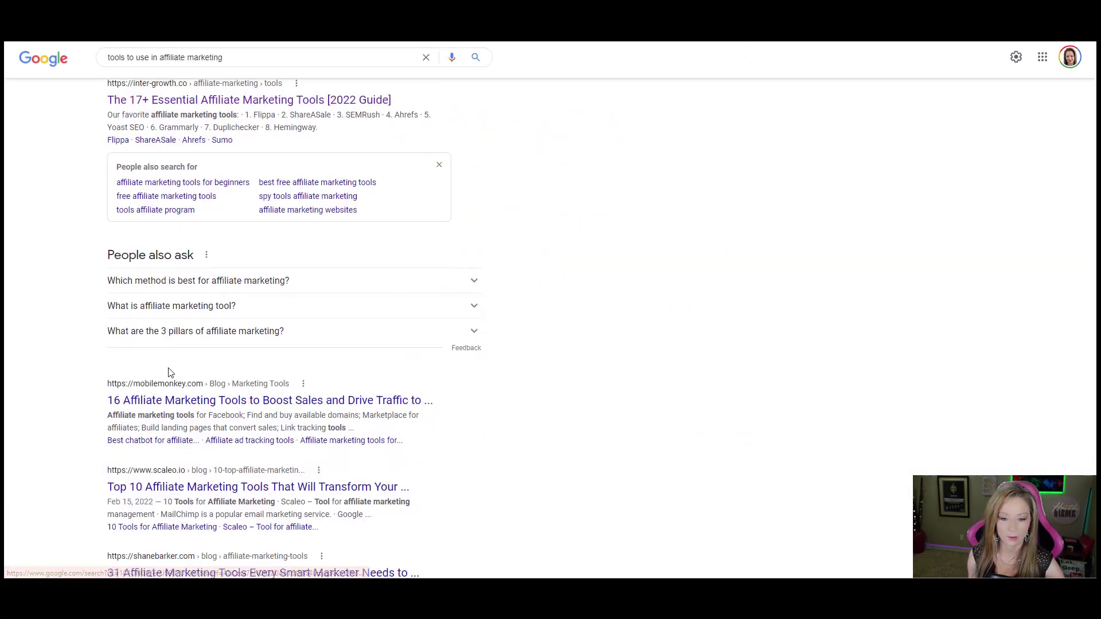
pyautogui.click(178, 403)
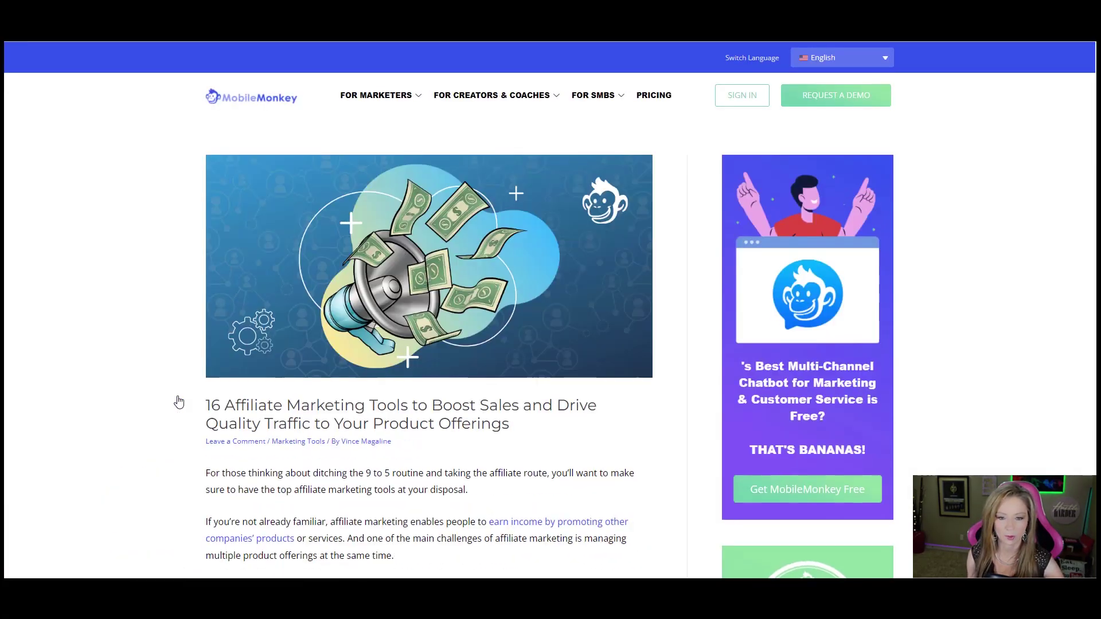
pyautogui.scroll(-7, 282, 413)
pyautogui.click(282, 413)
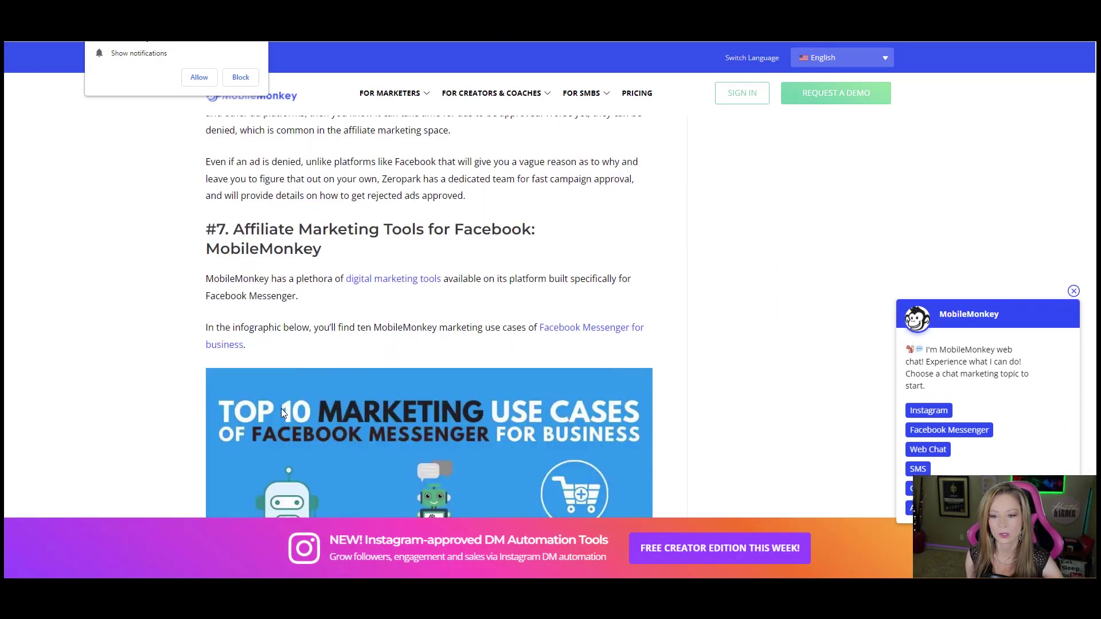
pyautogui.scroll(-10, 399, 323)
pyautogui.scroll(3, 402, 324)
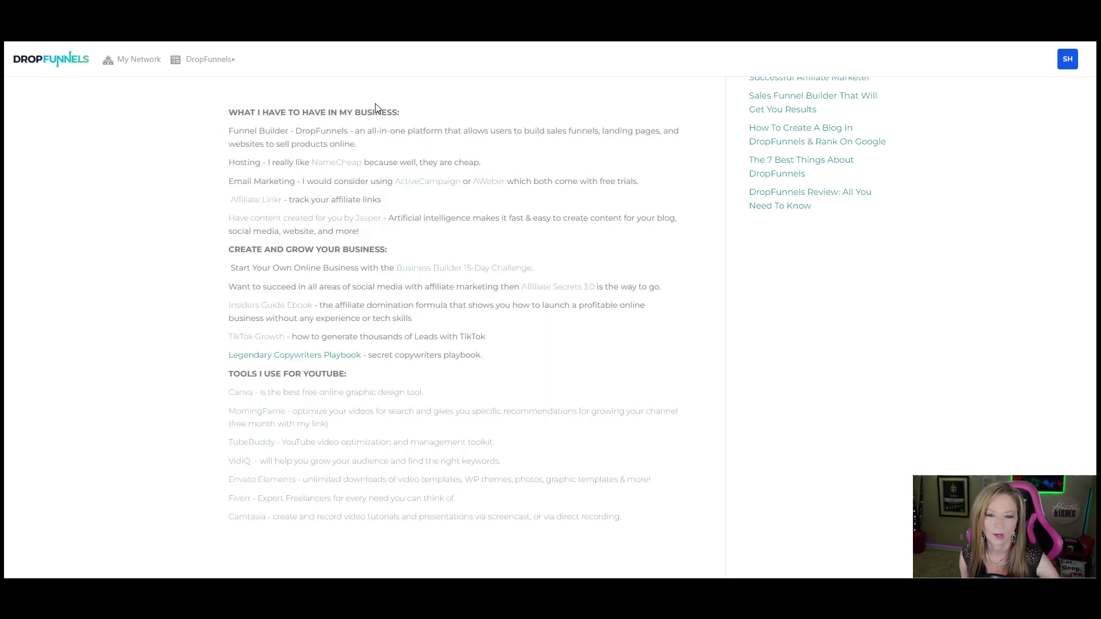
# Review the Resource Guide post listing DropFunnels, NameCheap hosting and ActiveCampaign or AWeber.
pyautogui.scroll(3, 400, 204)
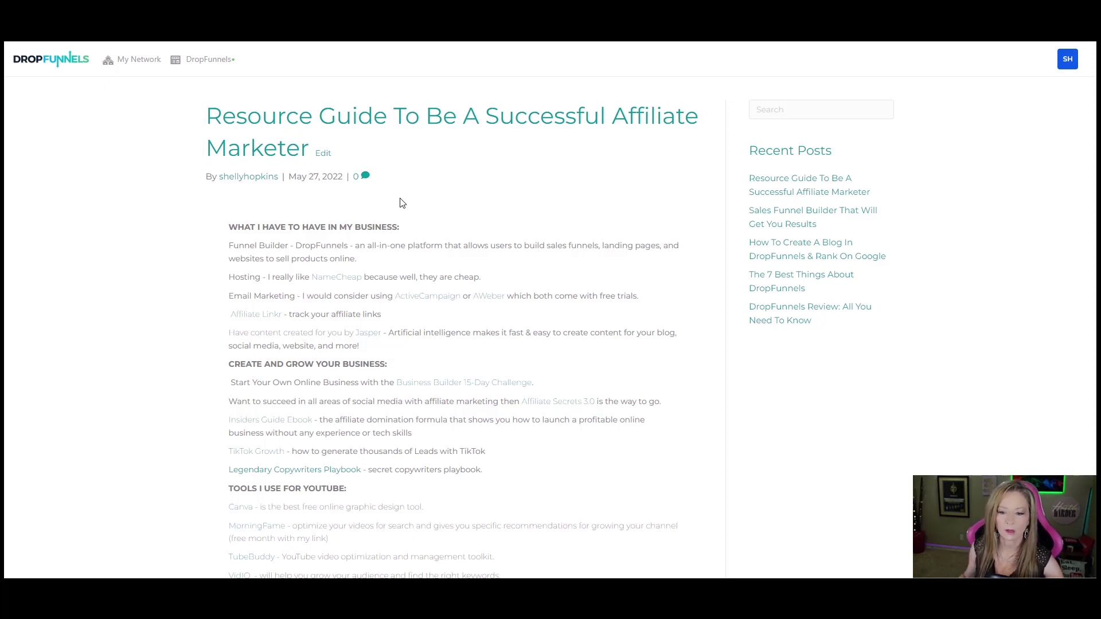
pyautogui.scroll(-1, 434, 232)
pyautogui.scroll(2, 436, 232)
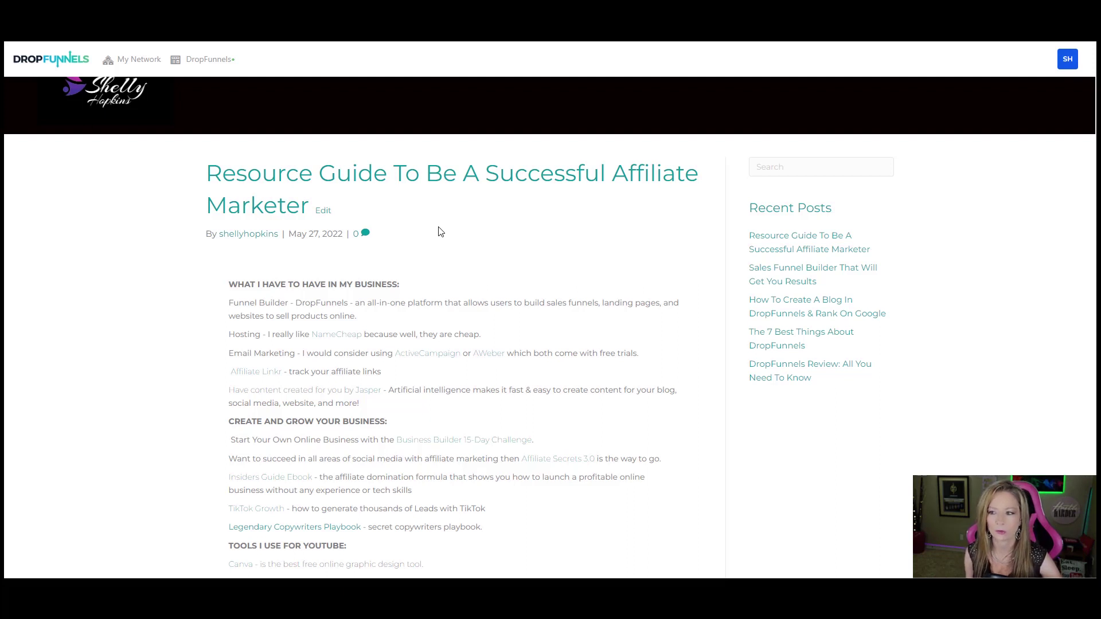
pyautogui.scroll(-1, 450, 242)
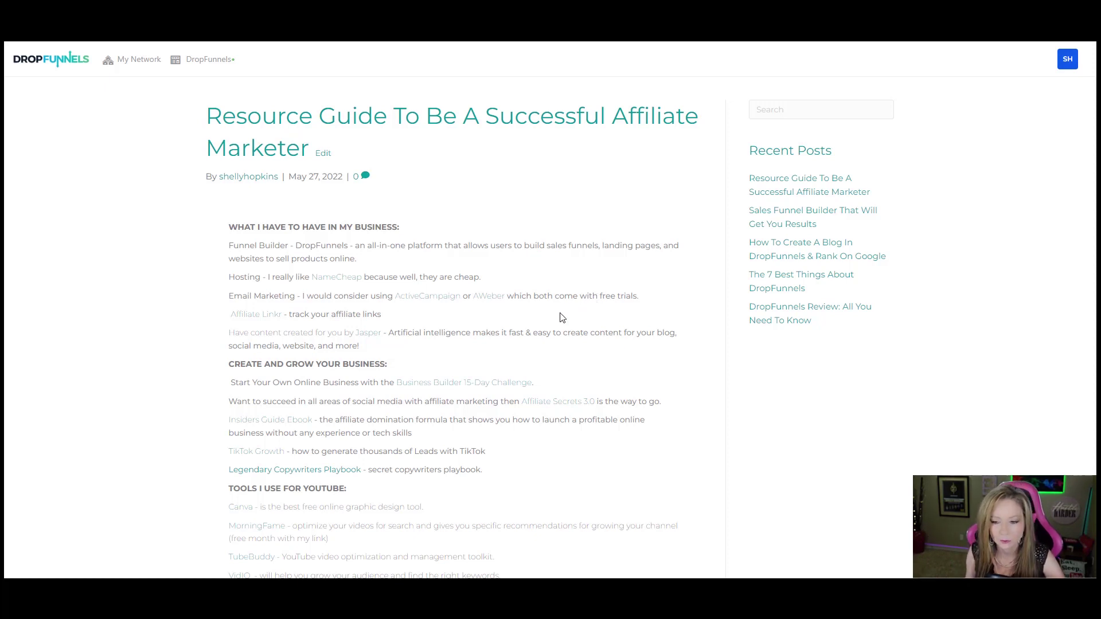
pyautogui.scroll(-1, 563, 311)
pyautogui.scroll(3, 321, 329)
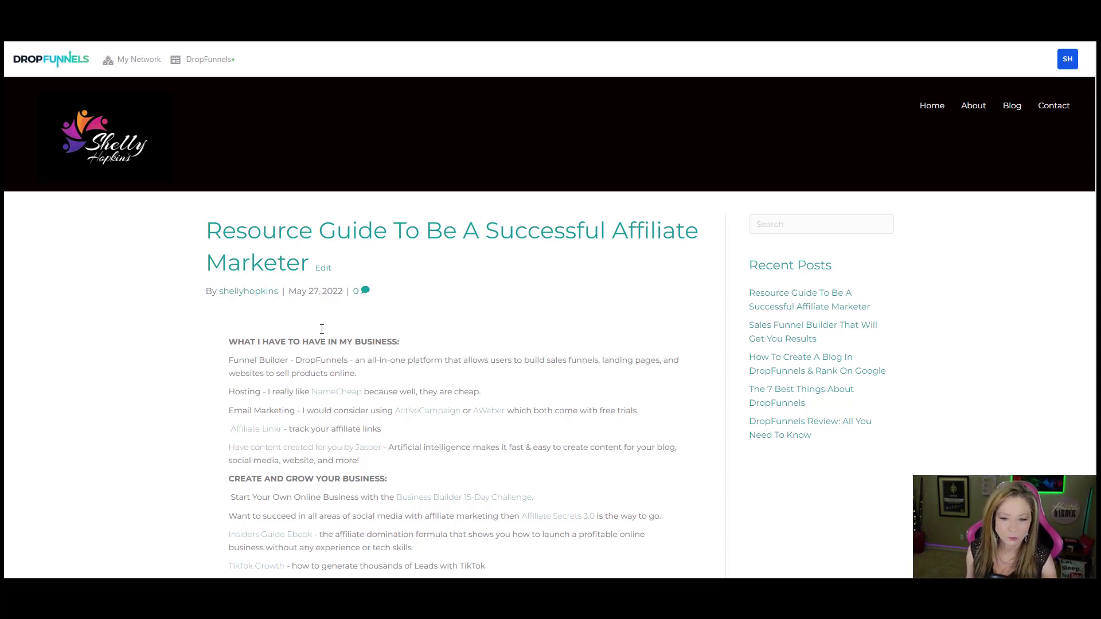
# Open the Resource Guide post in the page builder and scroll through it.
pyautogui.click(210, 61)
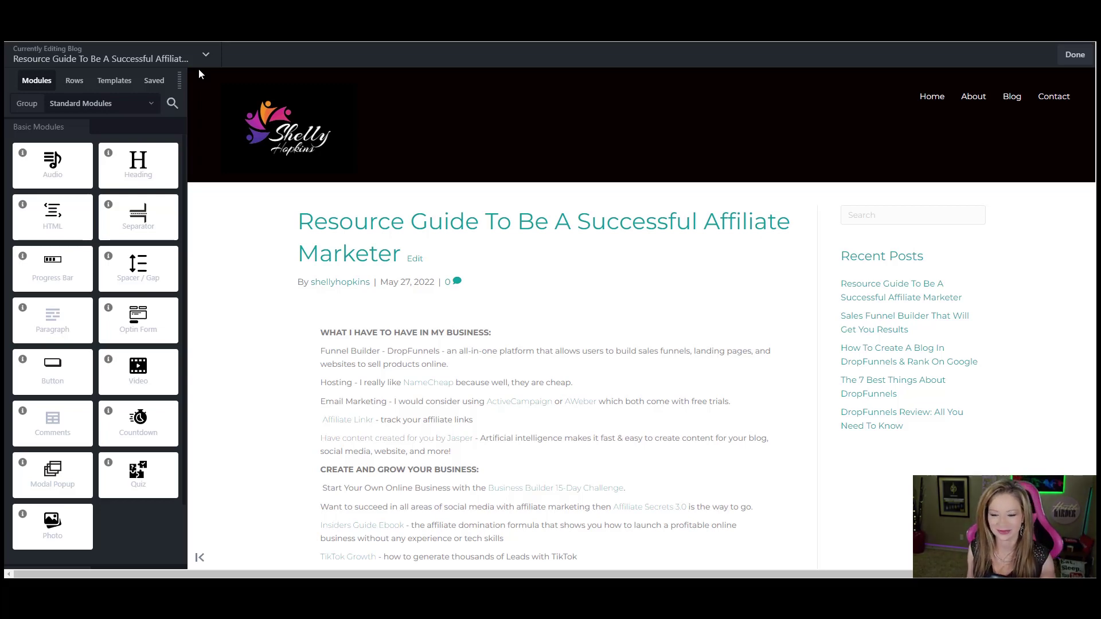
pyautogui.scroll(-4, 459, 373)
pyautogui.scroll(2, 469, 396)
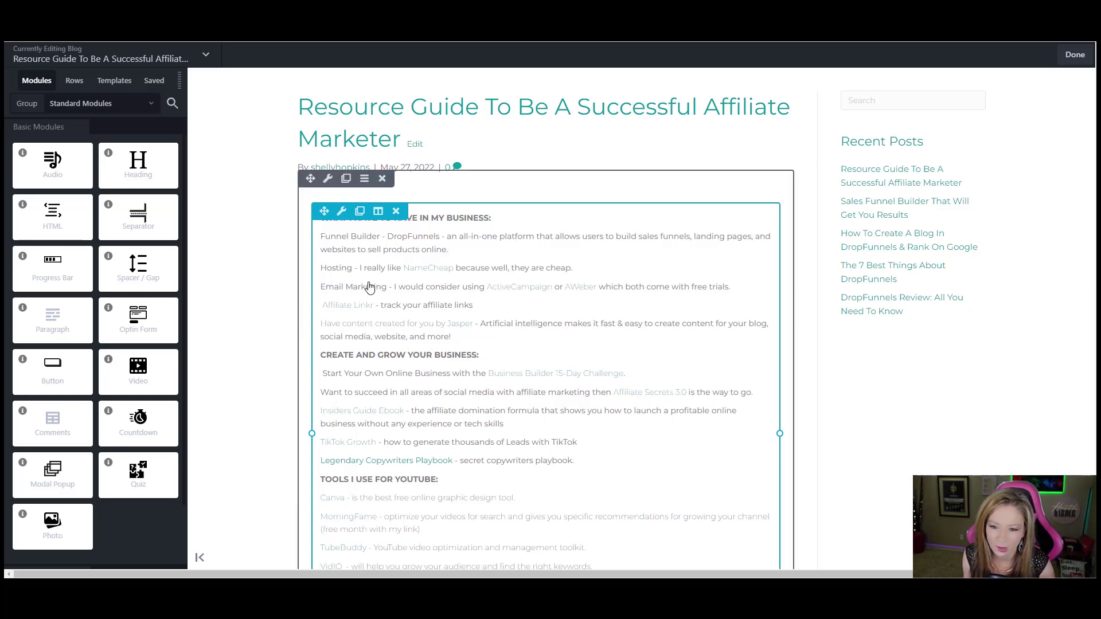
pyautogui.scroll(2, 245, 146)
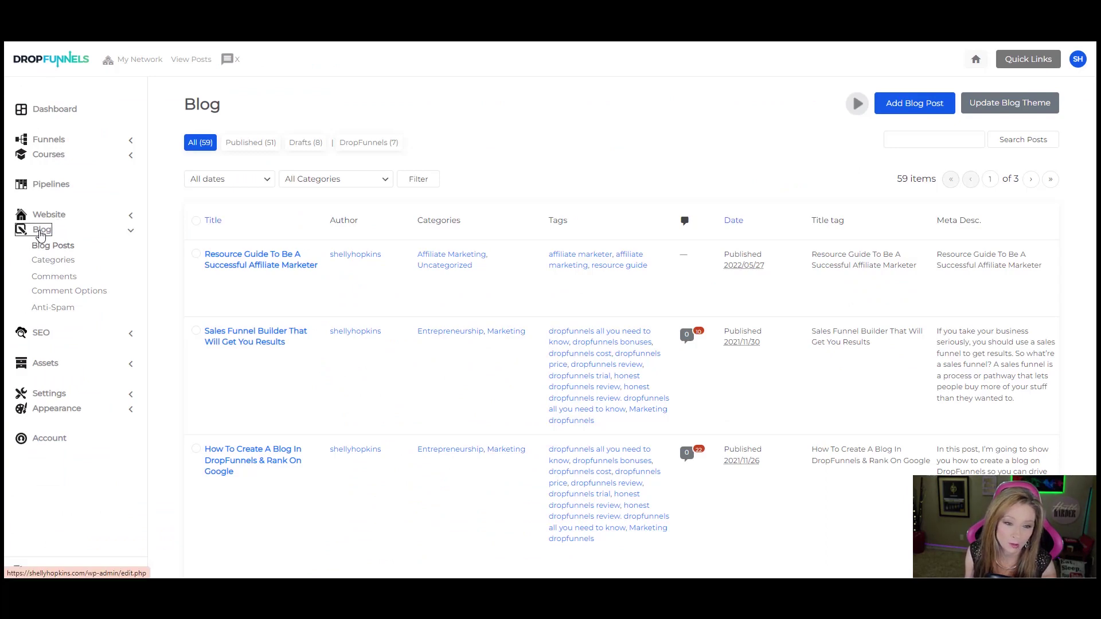
# Create a new blog post titled 'Resource Guide' and launch the DropFunnels Editor.
pyautogui.click(40, 233)
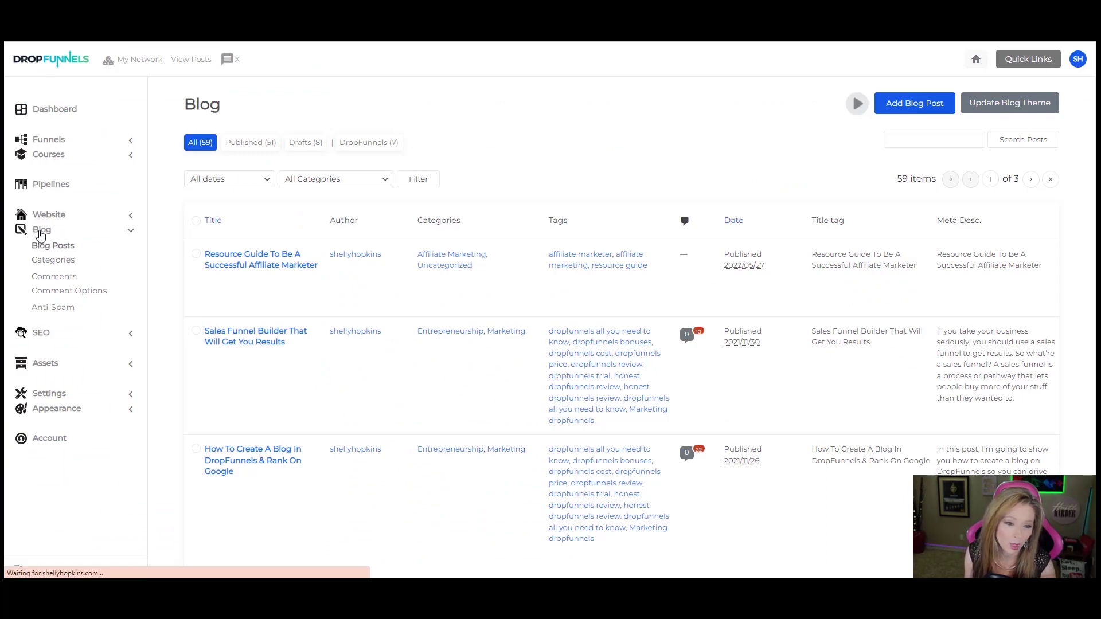
pyautogui.click(915, 103)
pyautogui.click(582, 143)
pyautogui.write('Resource Gui')
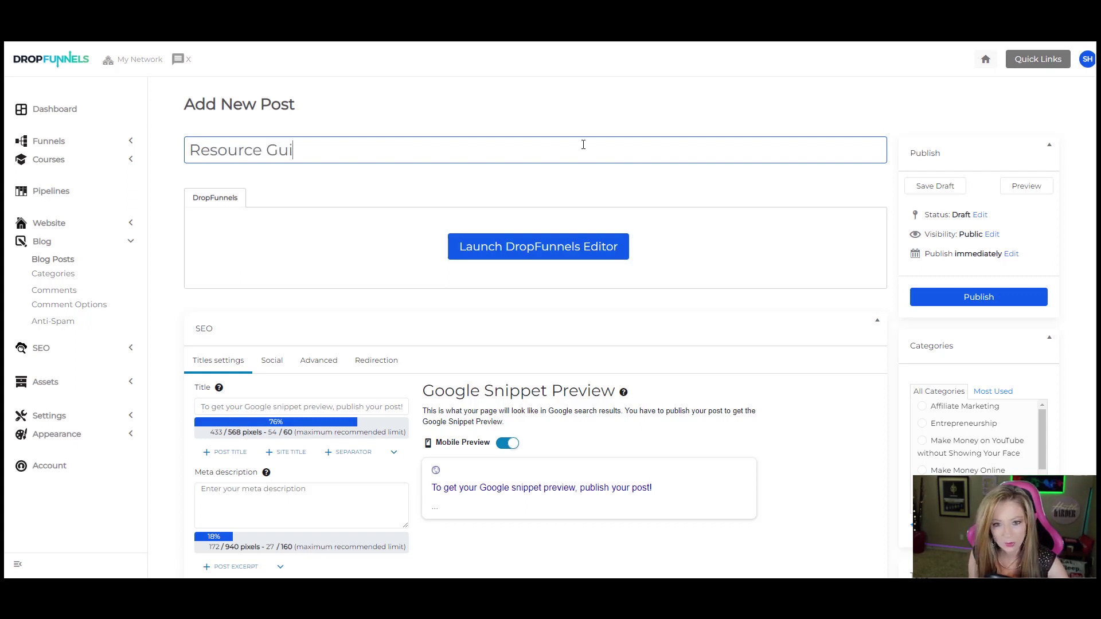
pyautogui.write('de')
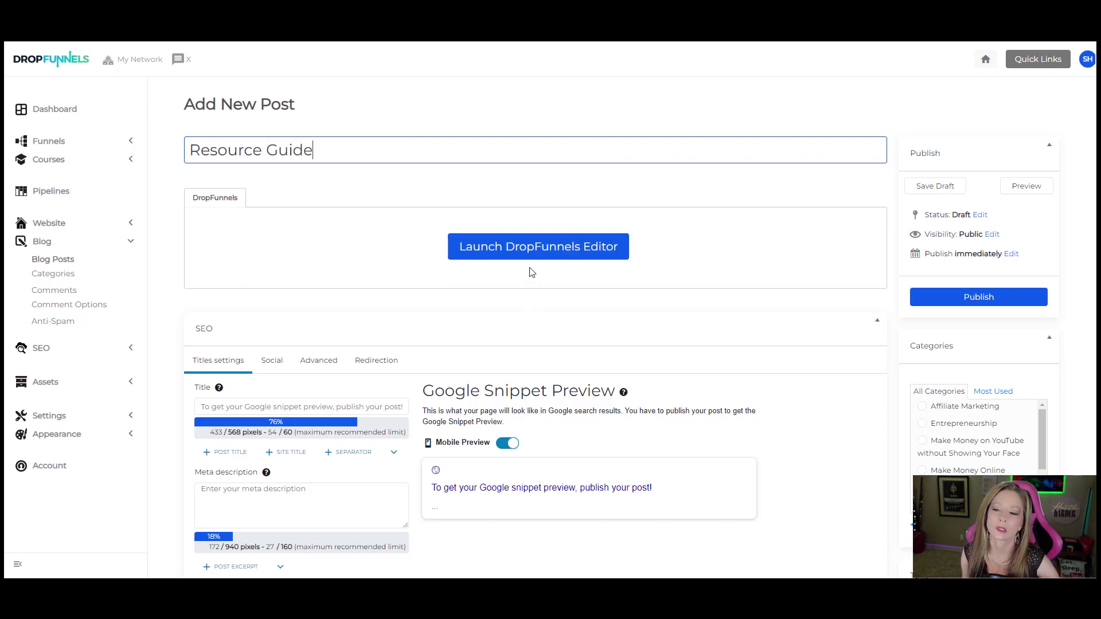
pyautogui.click(532, 256)
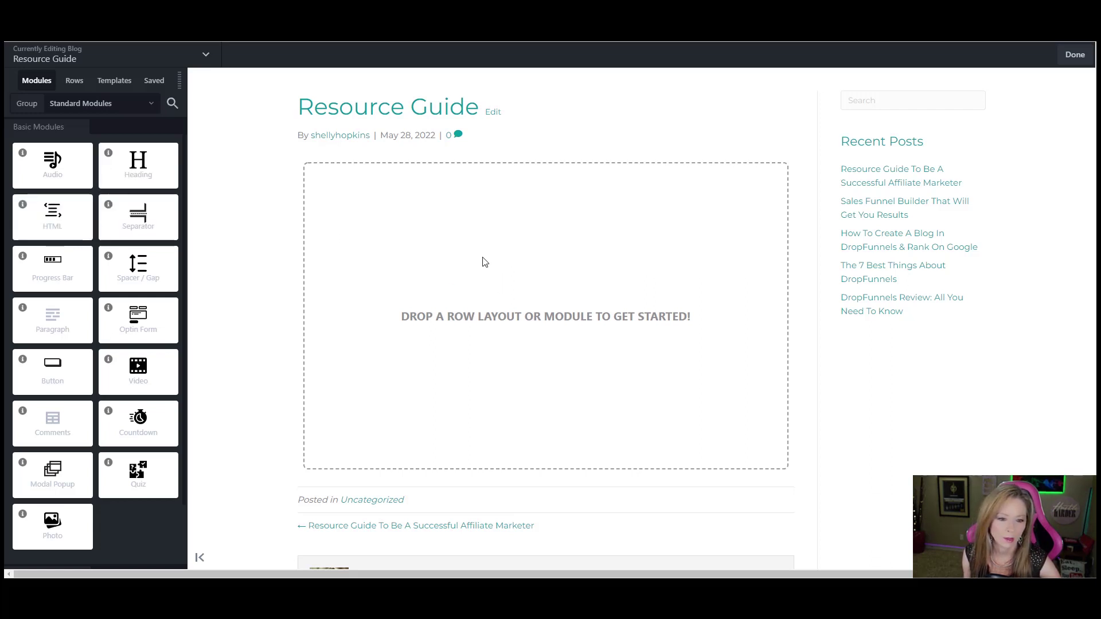
# Add a Paragraph module reading 'This is what I want to do' and turn it into a link.
pyautogui.moveTo(76, 326); pyautogui.dragTo(458, 308)
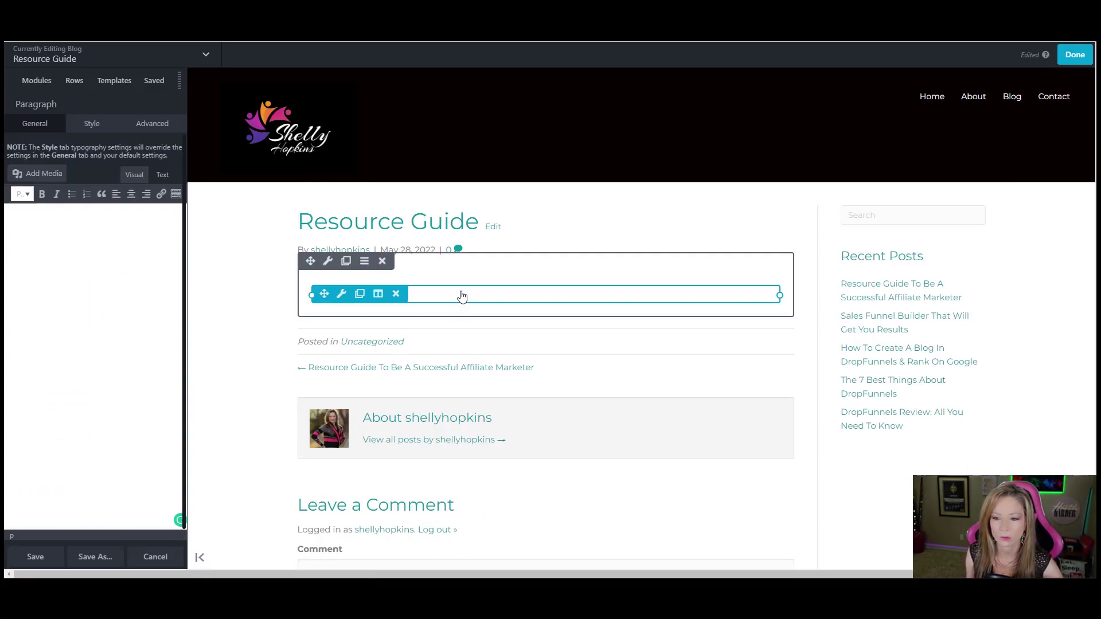
pyautogui.write('fdfdfdfdf')
pyautogui.press('BackSpace')
pyautogui.press('BackSpace')
pyautogui.press('BackSpace')
pyautogui.press('BackSpace')
pyautogui.press('BackSpace')
pyautogui.press('BackSpace')
pyautogui.press('BackSpace')
pyautogui.press('BackSpace')
pyautogui.write('This is what I want to do')
pyautogui.hotkey('ctrl', 'a')
pyautogui.click(367, 273)
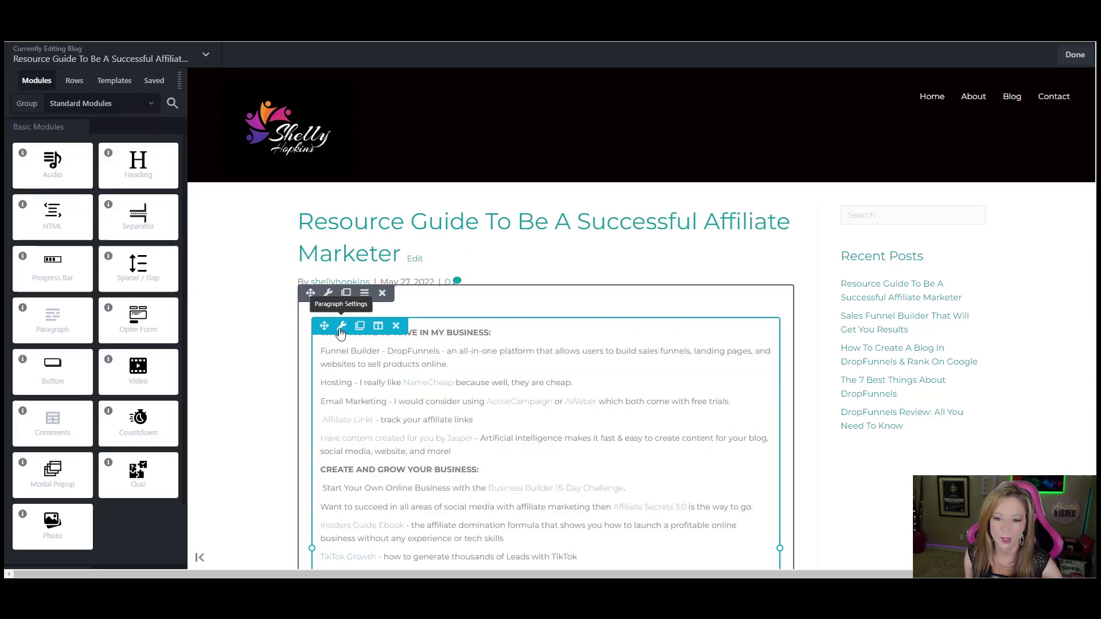
# Inspect where the ActiveCampaign and Affiliate Linkr links in the resource-list paragraph point.
pyautogui.click(341, 328)
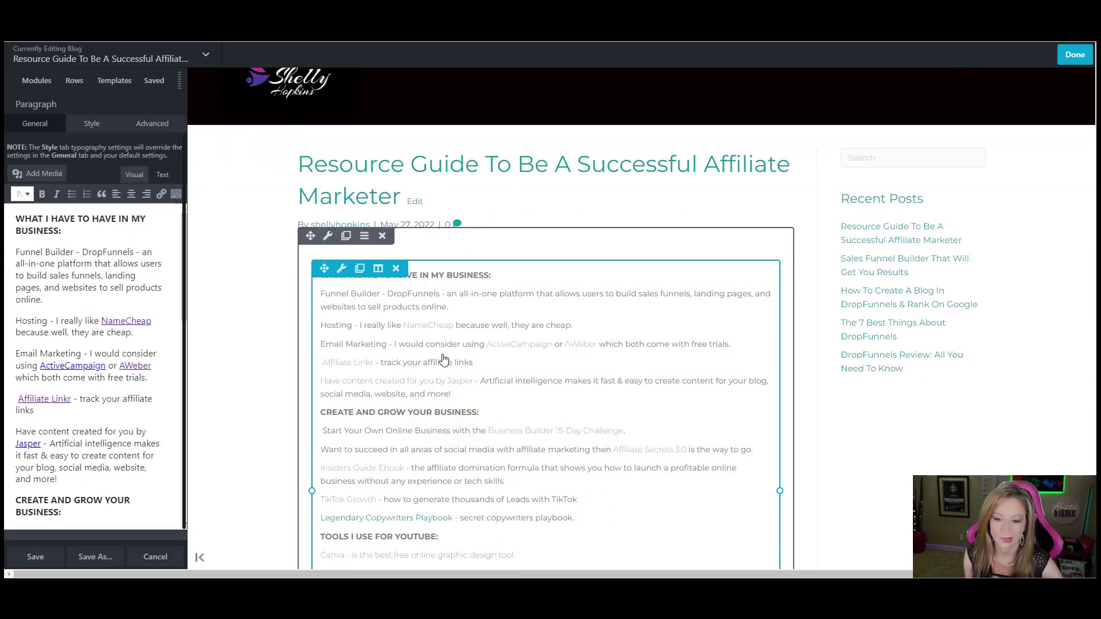
pyautogui.click(488, 344)
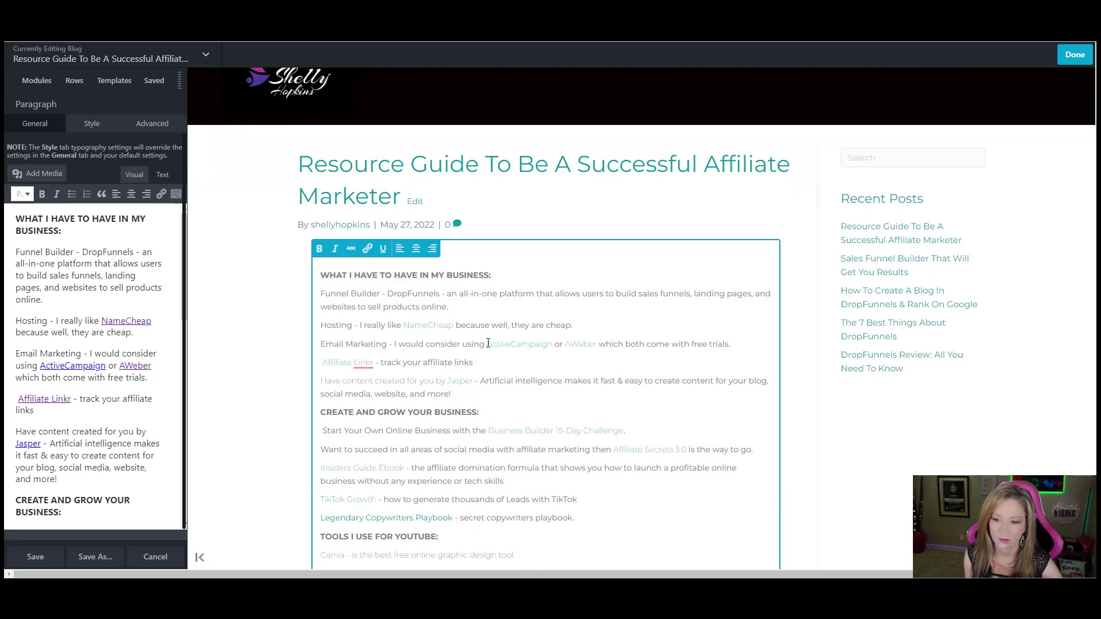
pyautogui.moveTo(487, 343); pyautogui.dragTo(549, 343)
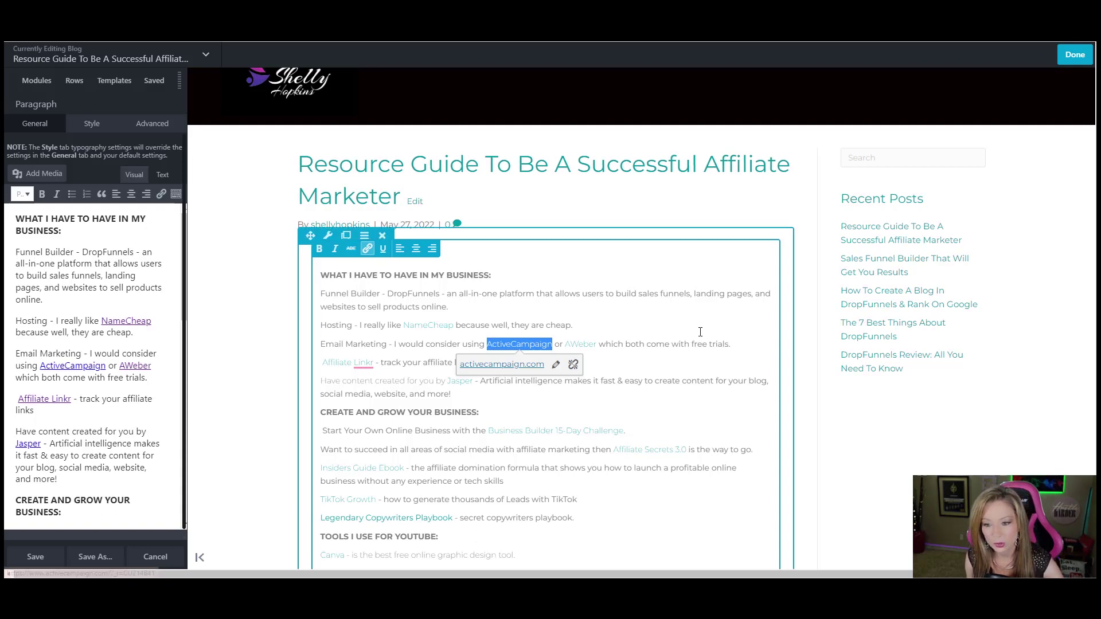
pyautogui.click(678, 344)
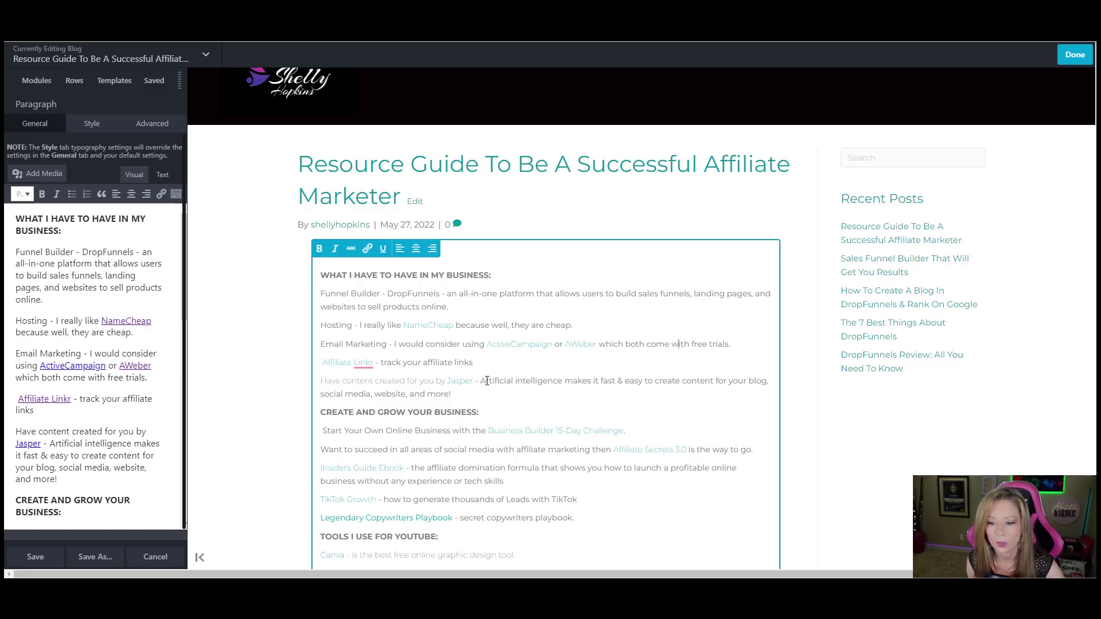
pyautogui.moveTo(485, 381); pyautogui.dragTo(560, 380)
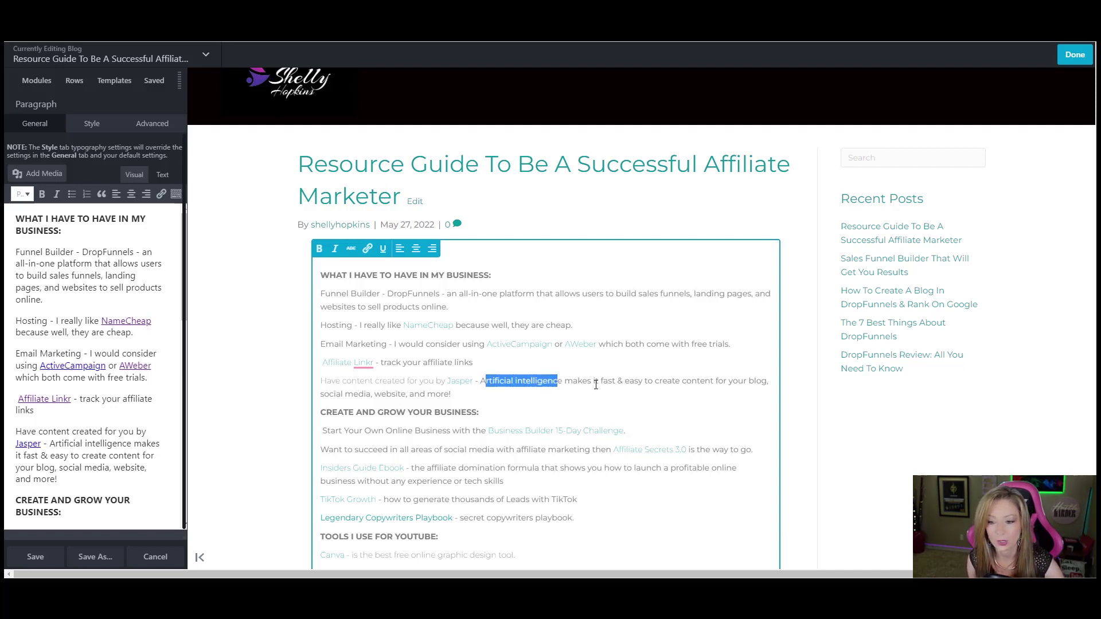
pyautogui.moveTo(321, 362); pyautogui.dragTo(375, 359)
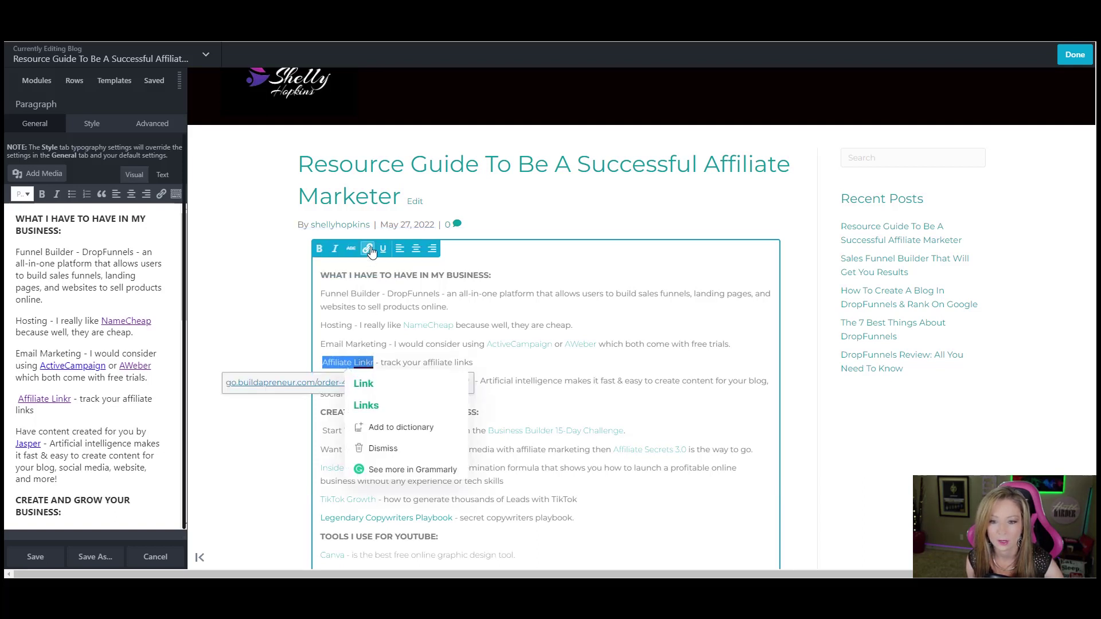
pyautogui.click(555, 326)
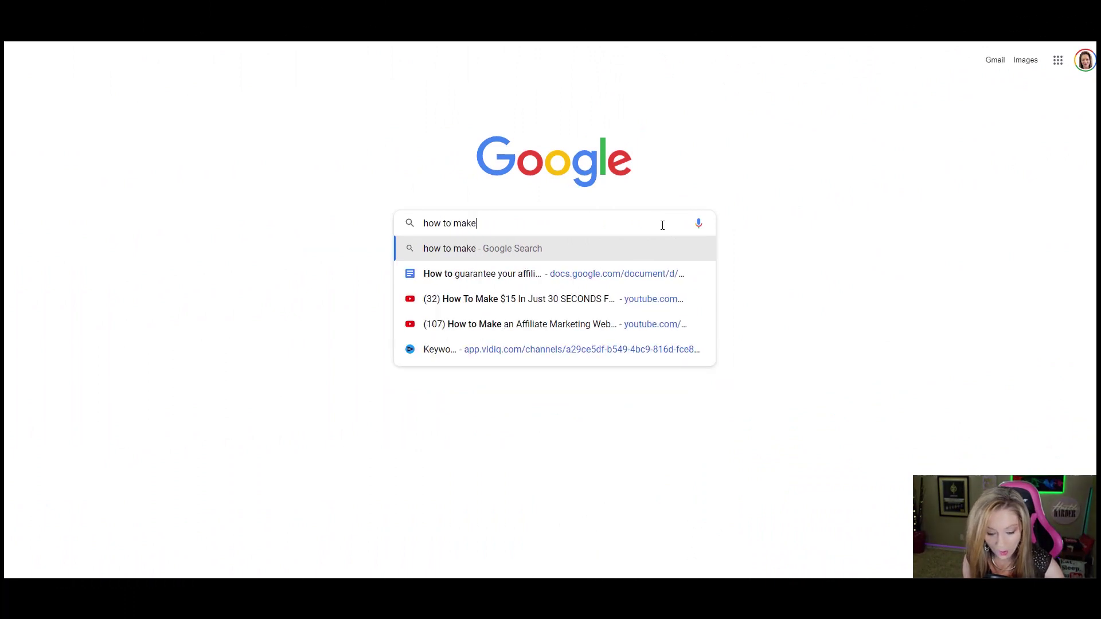
# Search Google for 'how to make money with Affiliate Marketing'.
pyautogui.press('BackSpace')
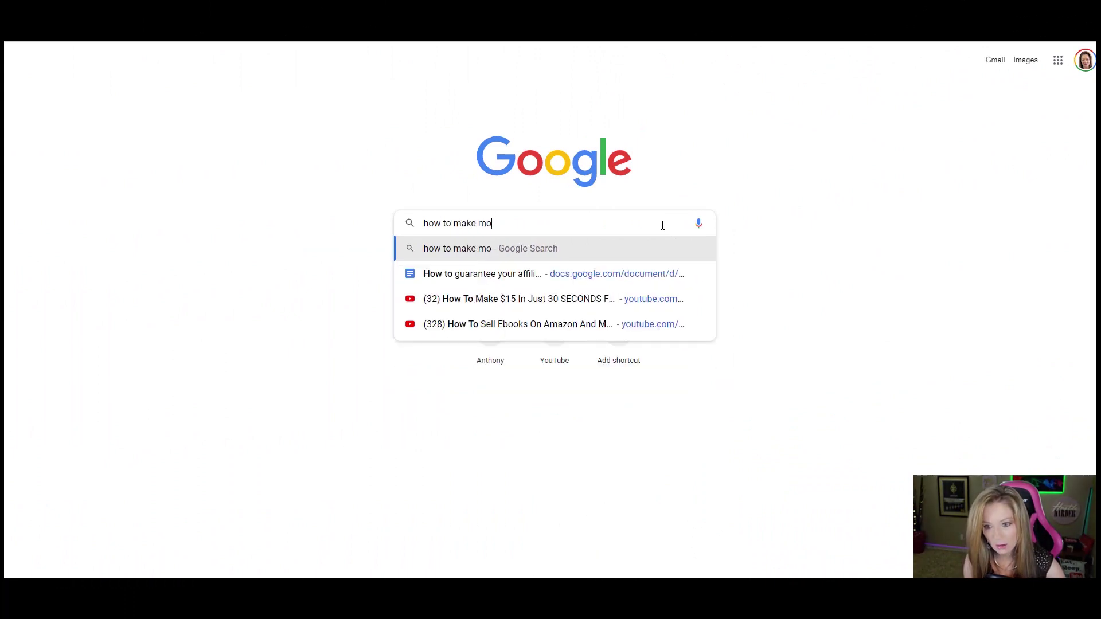
pyautogui.write('ney with Affiliate Marketing')
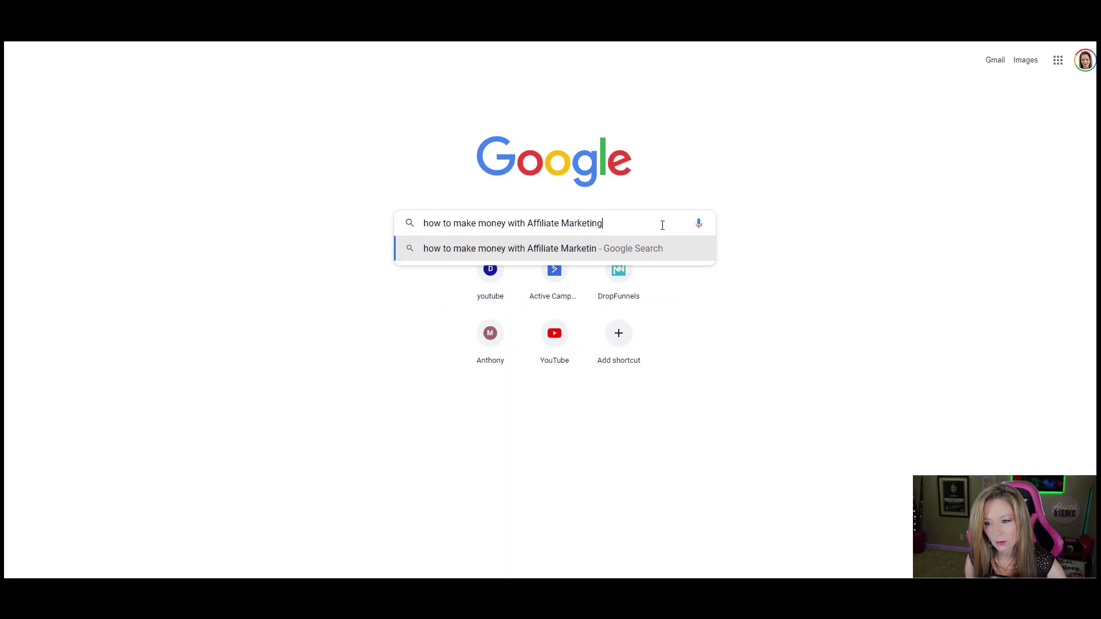
pyautogui.press('Return')
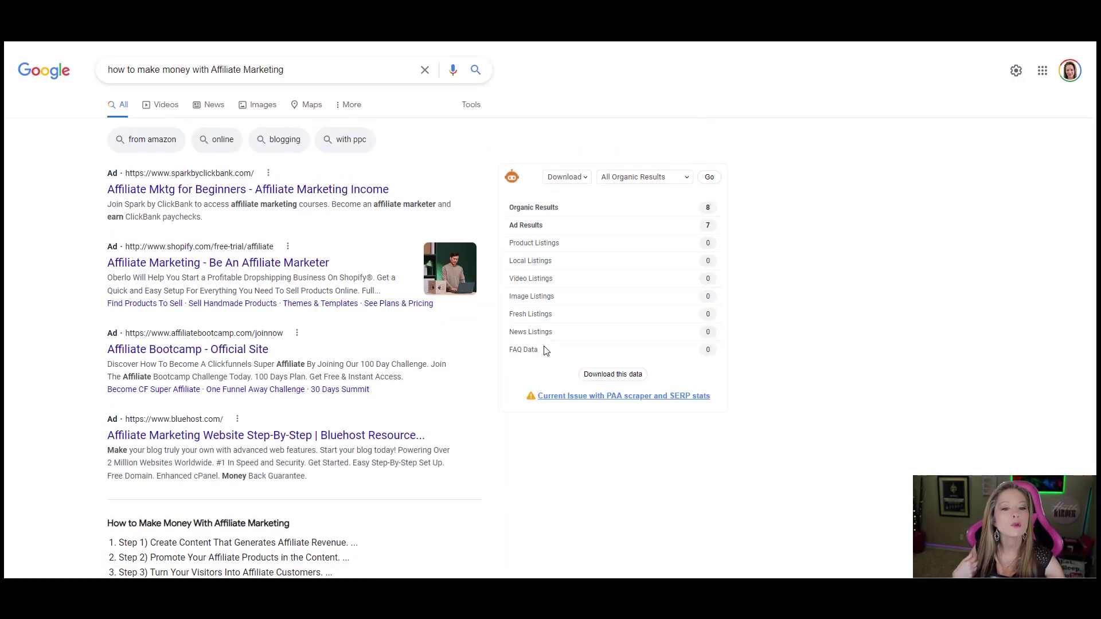
# Go to results page 7 and open Location Rebel's 'How to Start Affiliate Marketing' guide.
pyautogui.scroll(-1, 438, 328)
pyautogui.scroll(-7, 437, 328)
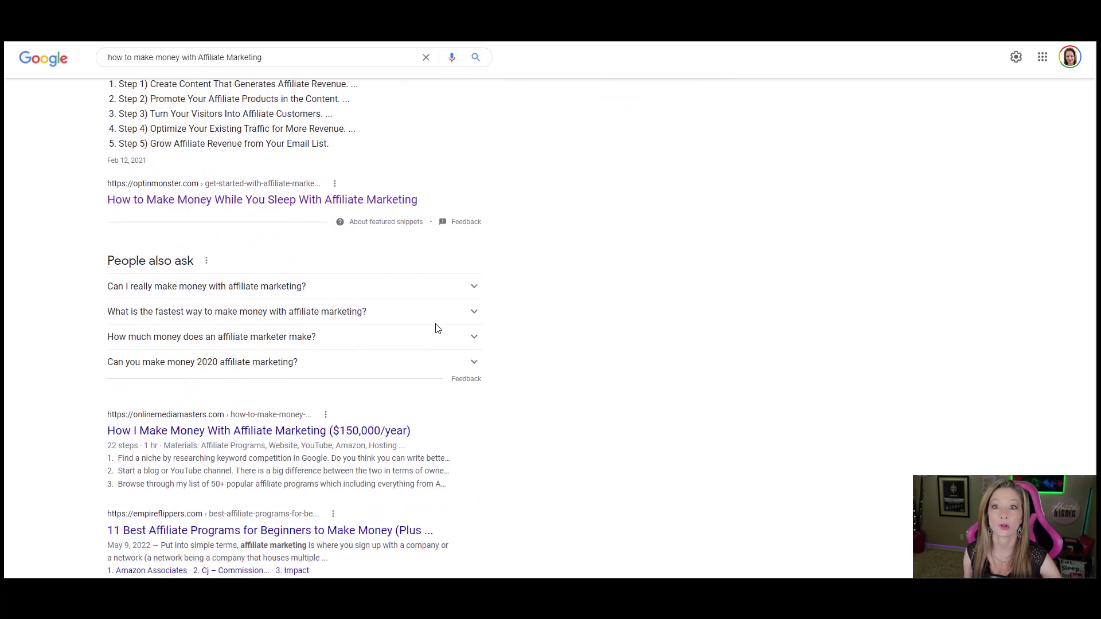
pyautogui.scroll(-2, 437, 328)
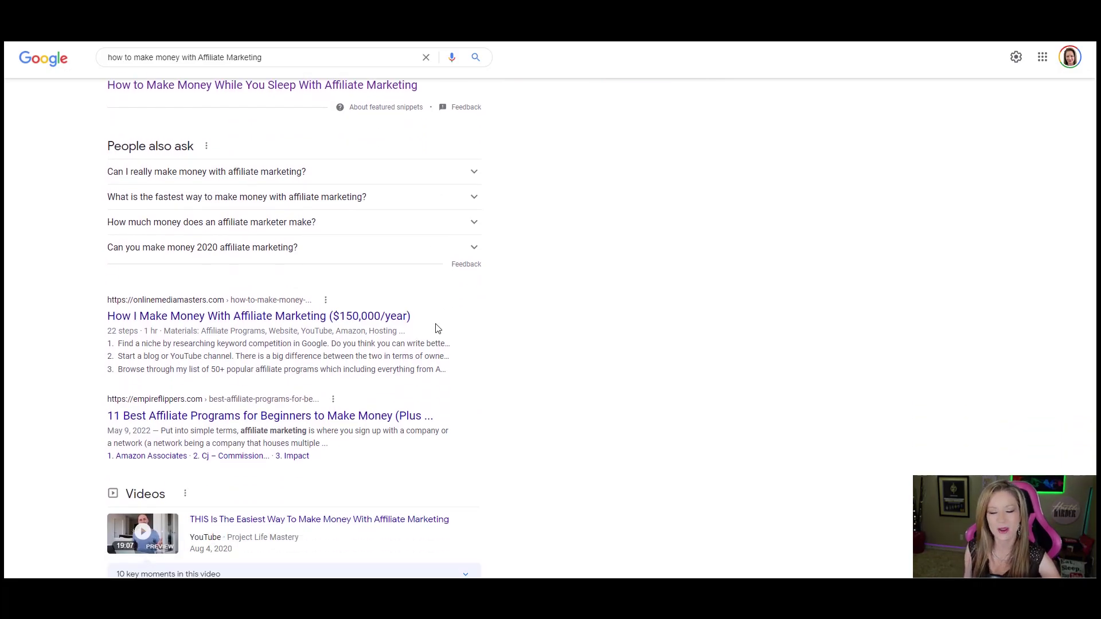
pyautogui.scroll(-20, 438, 328)
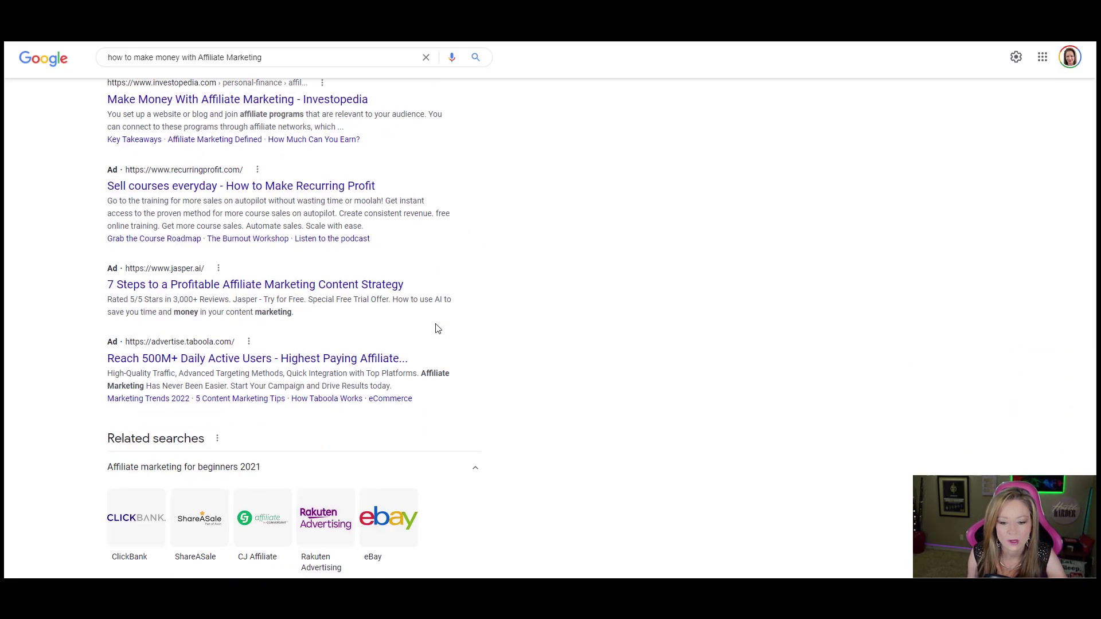
pyautogui.scroll(-7, 438, 328)
pyautogui.click(297, 492)
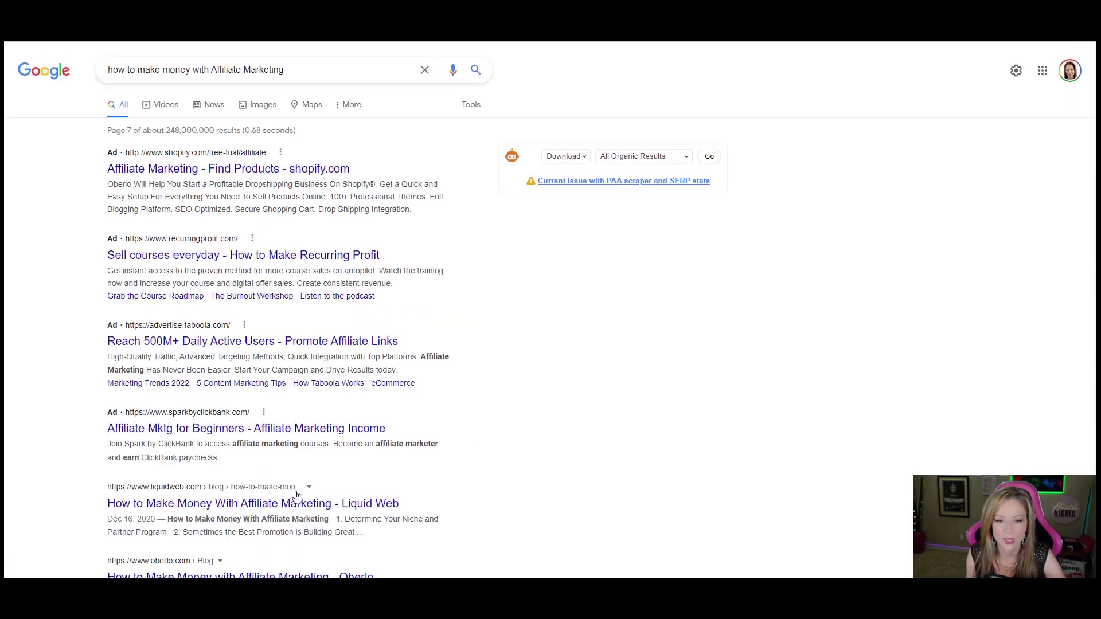
pyautogui.scroll(-5, 292, 496)
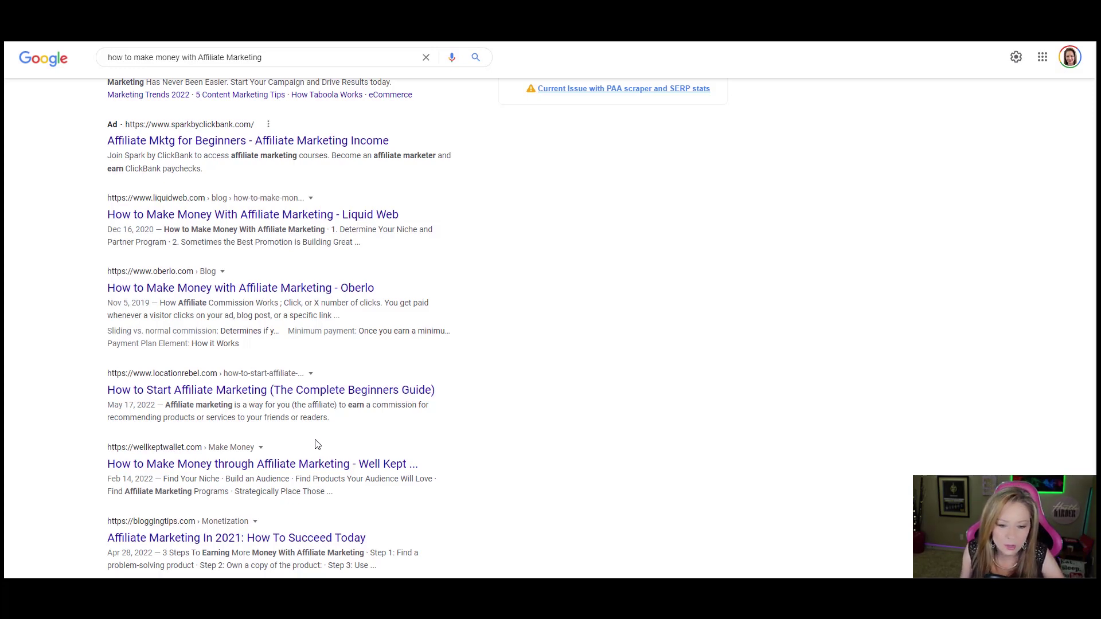
pyautogui.click(326, 394)
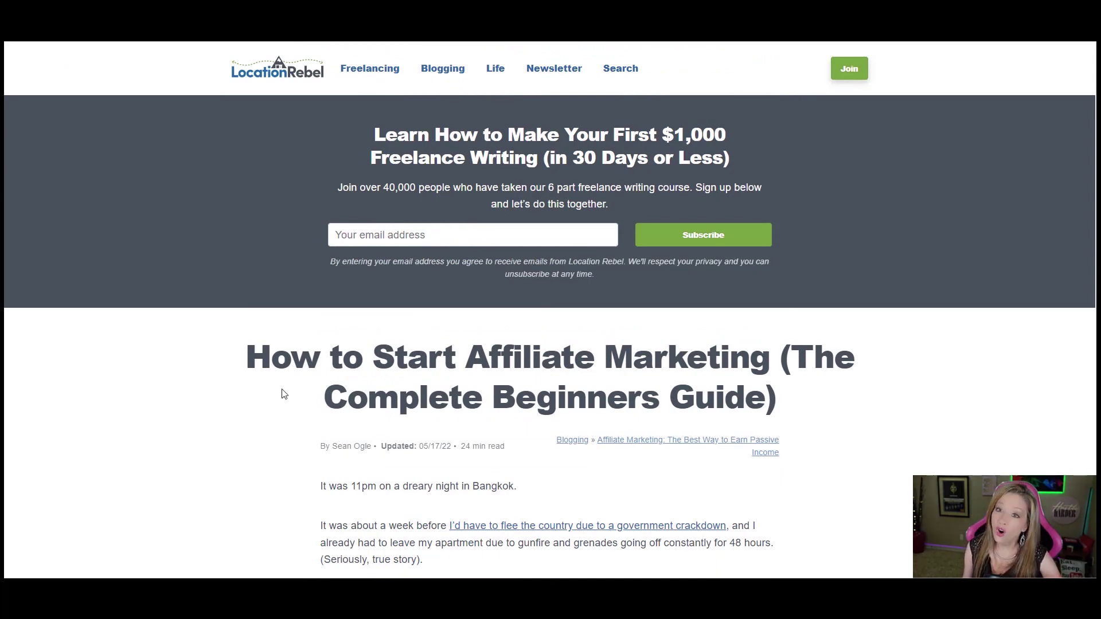
# Scroll through Location Rebel's Complete Beginners Guide article.
pyautogui.scroll(-15, 367, 391)
pyautogui.scroll(-15, 384, 388)
pyautogui.scroll(-6, 385, 388)
pyautogui.scroll(3, 385, 390)
pyautogui.scroll(20, 384, 393)
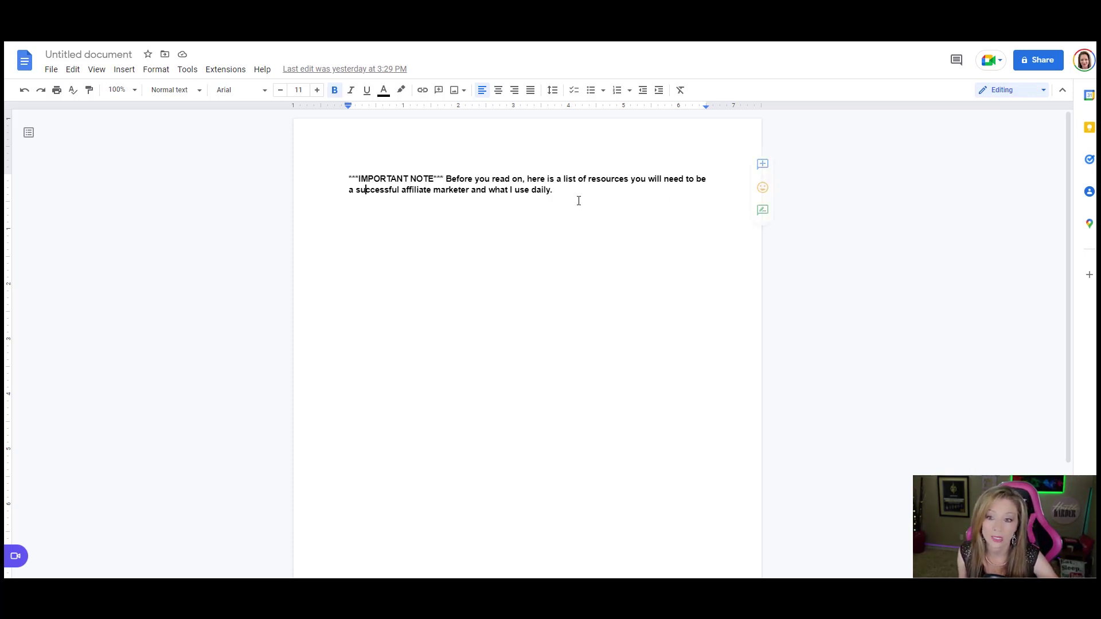
# Place the cursor at the end of the bold IMPORTANT NOTE paragraph.
pyautogui.click(579, 194)
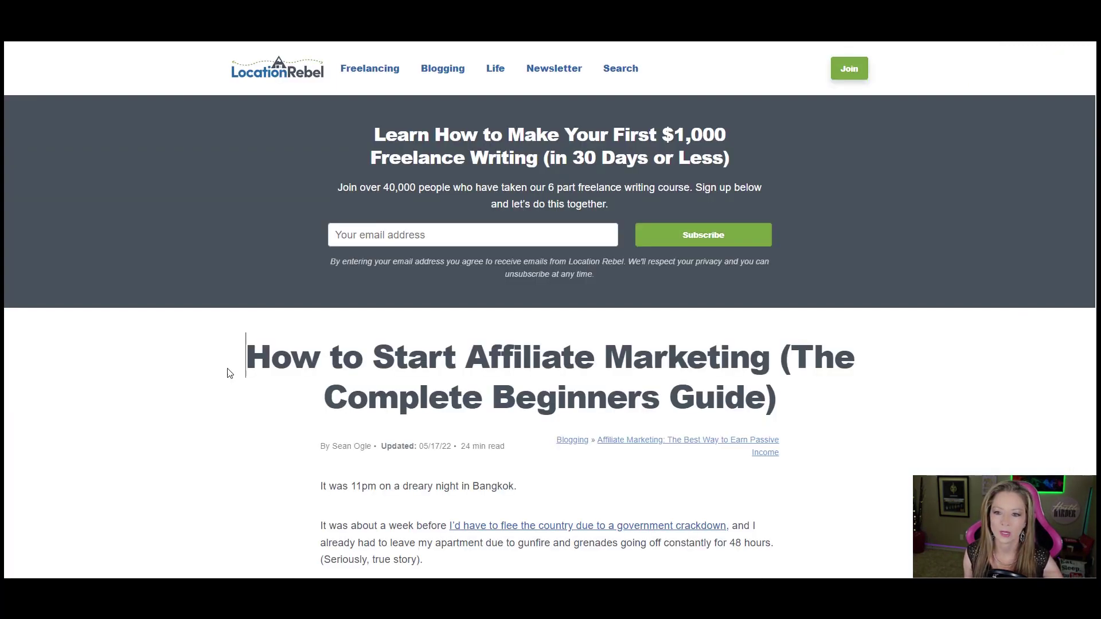
# Copy the Location Rebel article title into the Google Doc on a new line below the note.
pyautogui.moveTo(229, 373); pyautogui.dragTo(491, 443)
pyautogui.moveTo(247, 358); pyautogui.dragTo(785, 407)
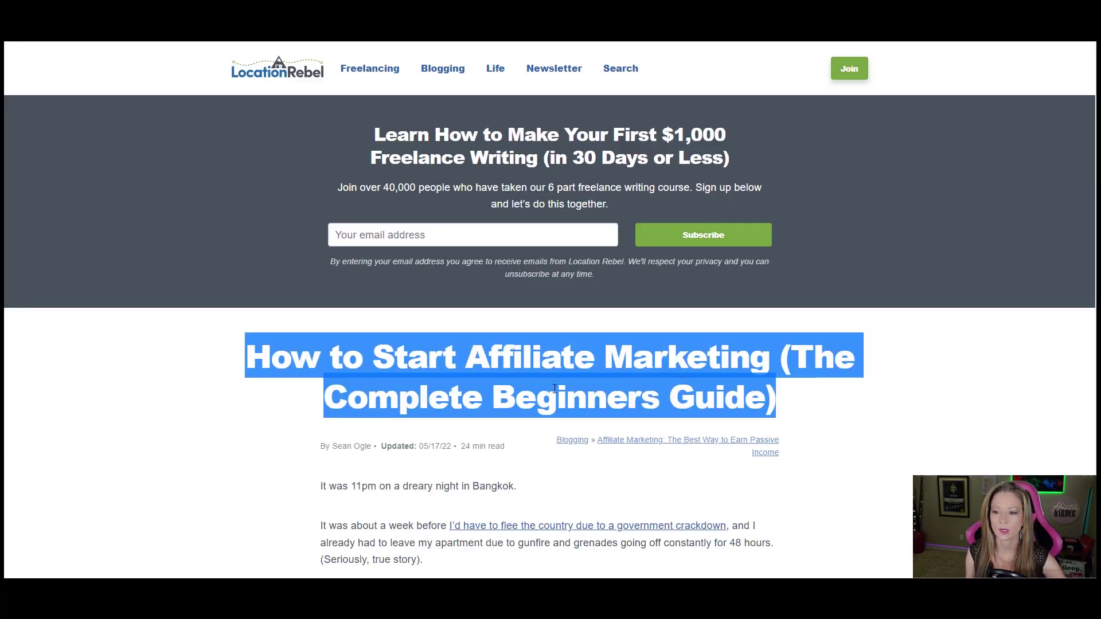
pyautogui.rightClick(554, 386)
pyautogui.click(571, 397)
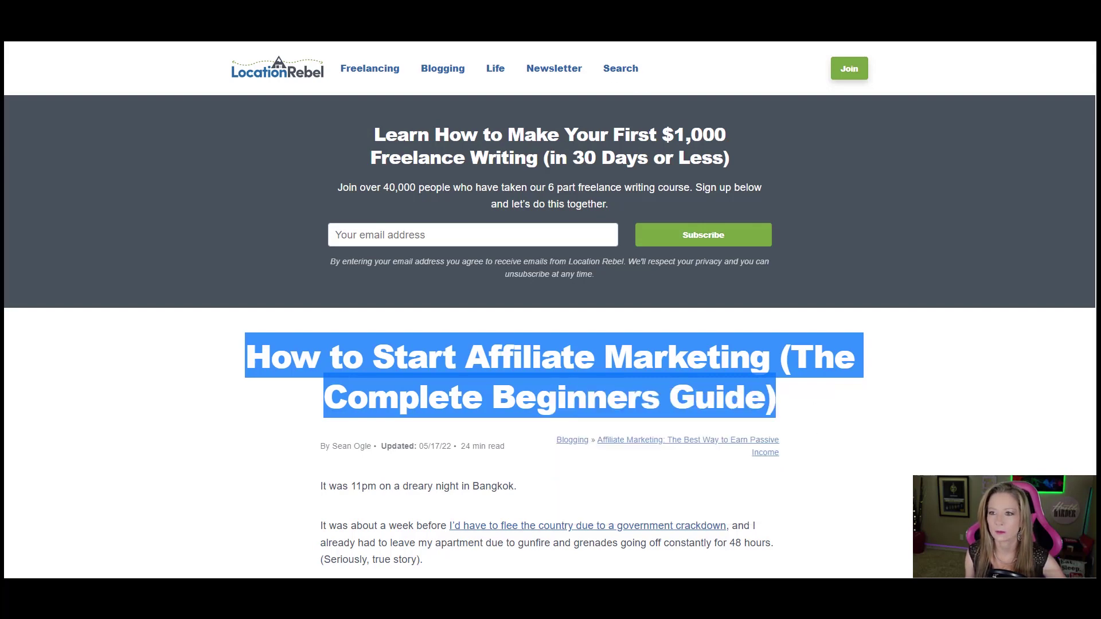
pyautogui.hotkey('ctrl', 'Tab')
pyautogui.press('Return')
pyautogui.hotkey('ctrl', 'v')
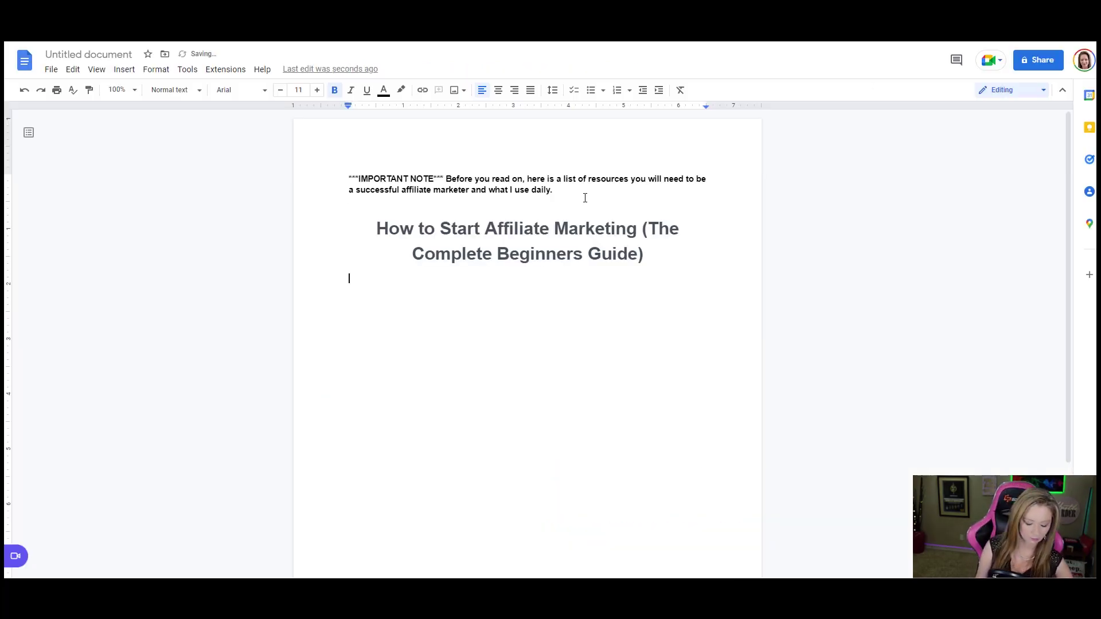
# Copy the article's contents list and paste it into the document.
pyautogui.hotkey('ctrl', 'shift', 'Tab')
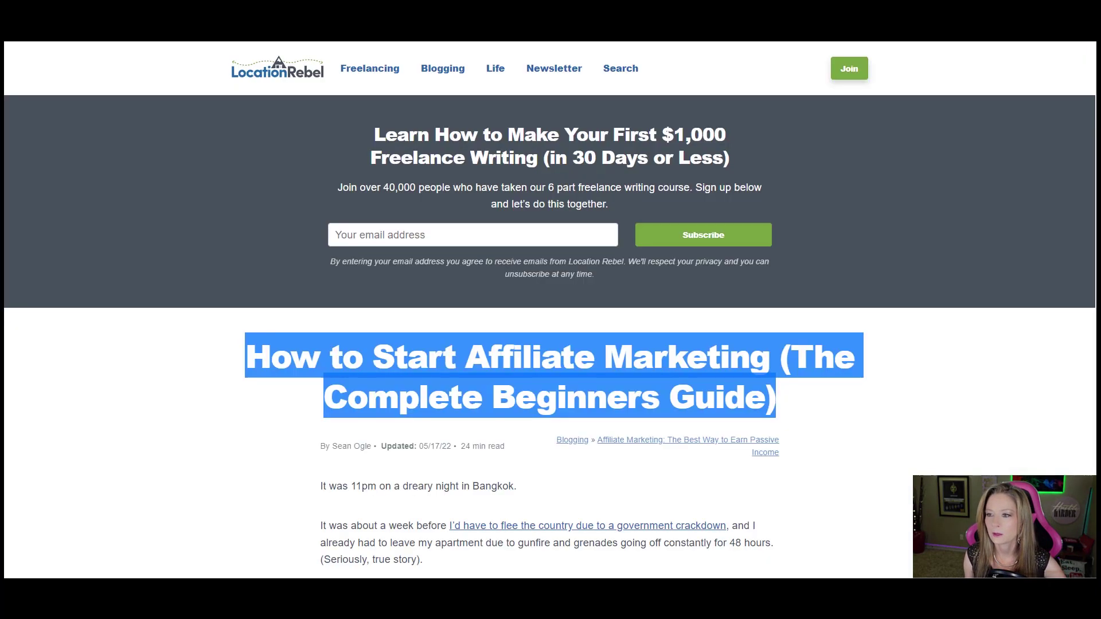
pyautogui.scroll(-4, 531, 317)
pyautogui.moveTo(321, 256); pyautogui.dragTo(549, 286)
pyautogui.scroll(-10, 549, 286)
pyautogui.scroll(-8, 549, 286)
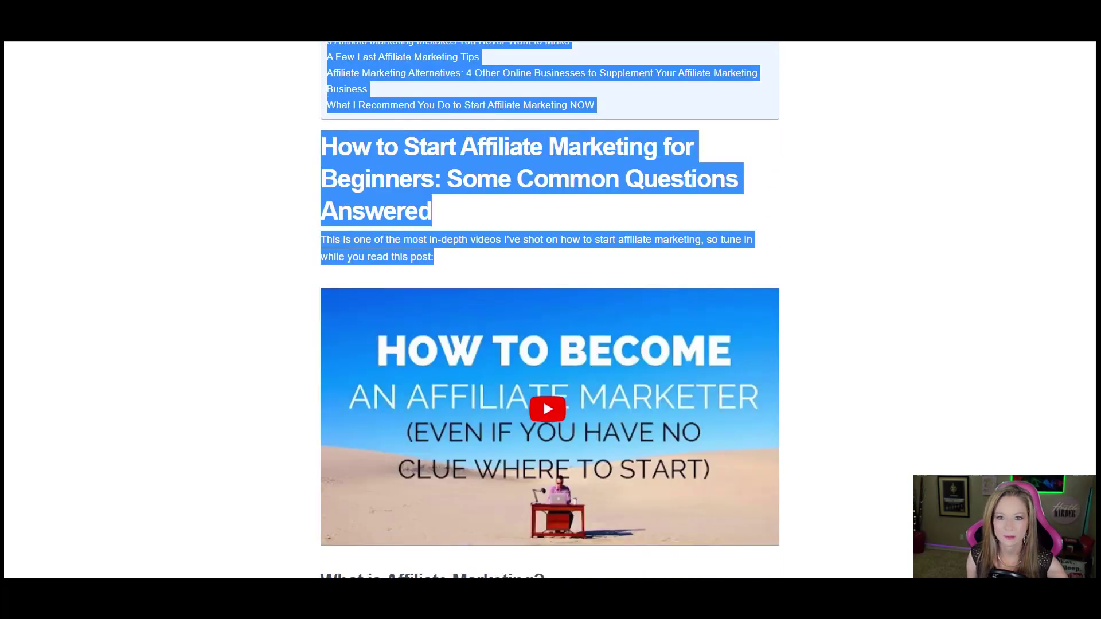
pyautogui.hotkey('ctrl', 'Tab')
pyautogui.hotkey('ctrl', 'shift', 'Tab')
pyautogui.hotkey('ctrl', 'Tab')
pyautogui.hotkey('ctrl', 'v')
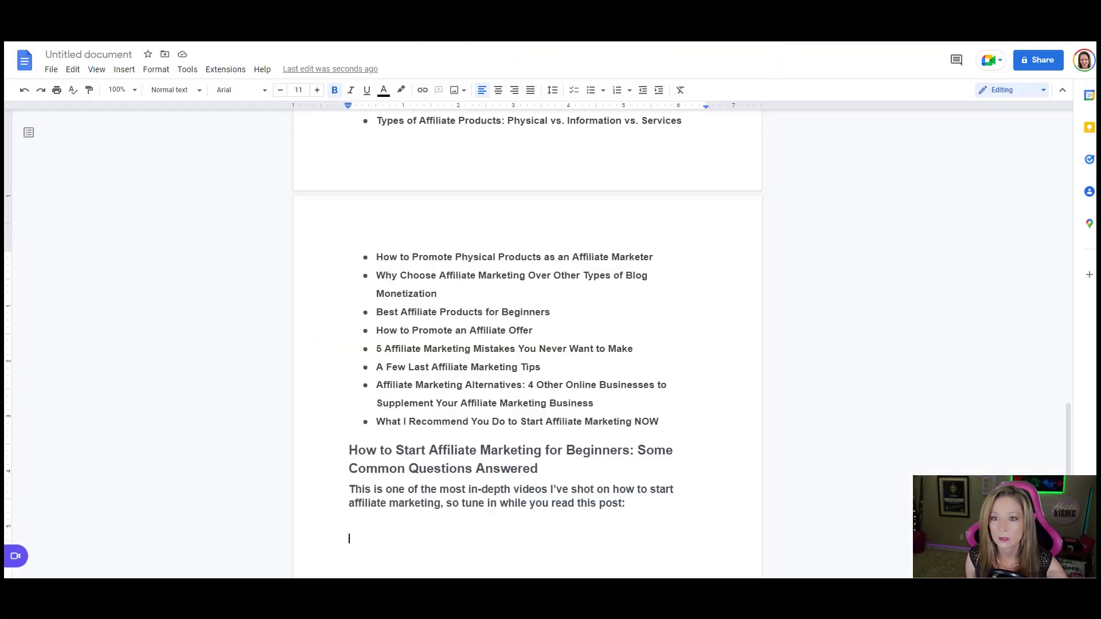
# Copy the following passage through the physical-products section and paste it into the document.
pyautogui.scroll(-10, 461, 385)
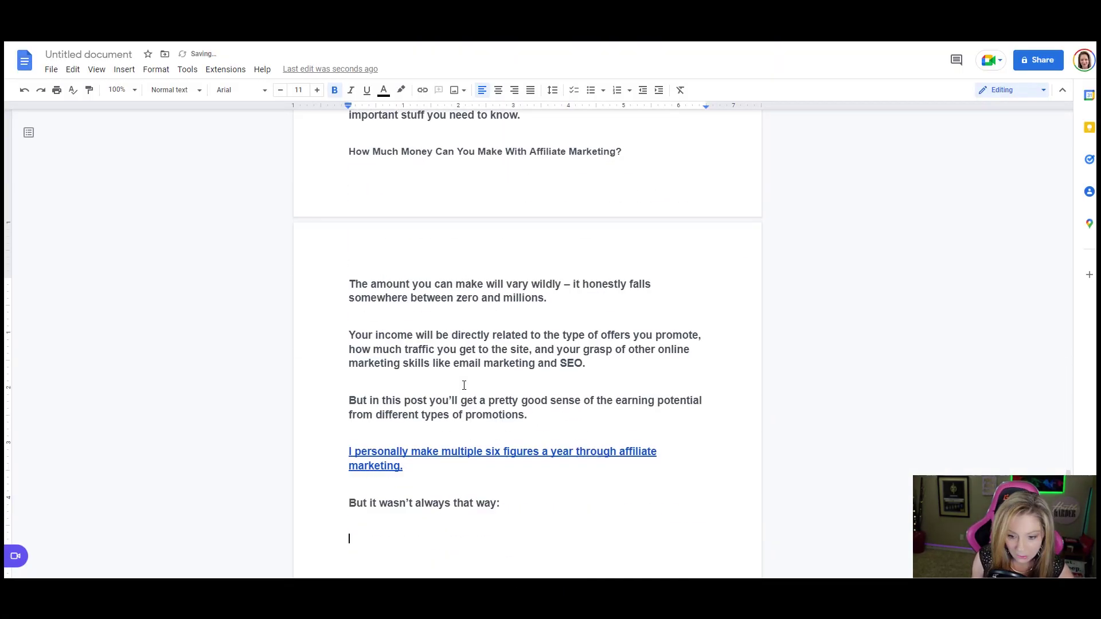
pyautogui.hotkey('ctrl', 'shift', 'Tab')
pyautogui.scroll(-2, 493, 287)
pyautogui.moveTo(467, 275); pyautogui.dragTo(548, 367)
pyautogui.scroll(-15, 551, 372)
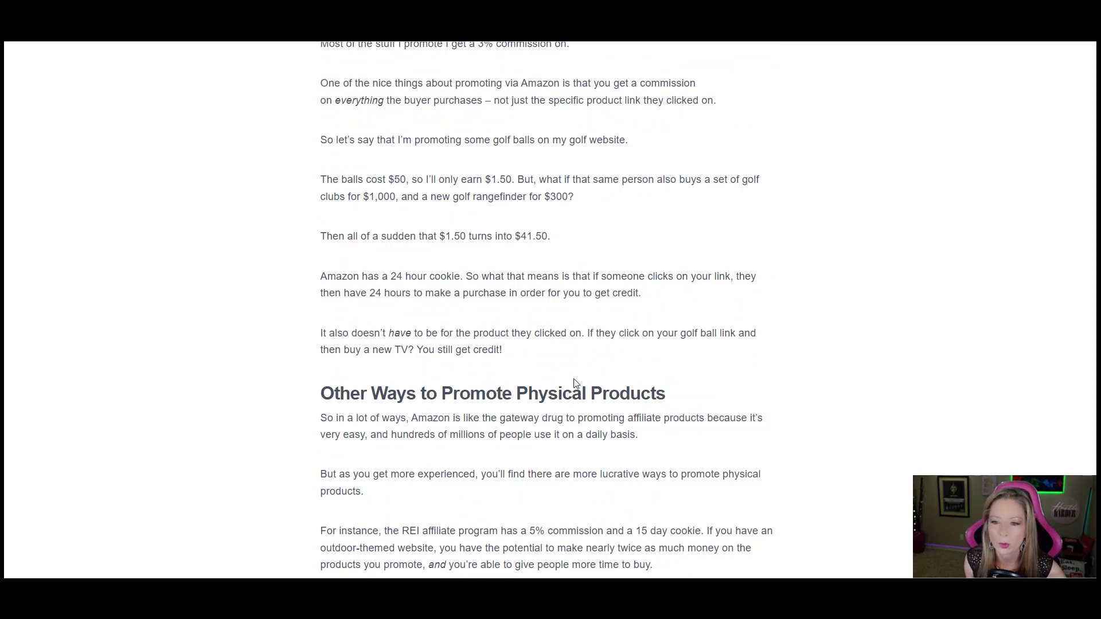
pyautogui.scroll(5, 665, 361)
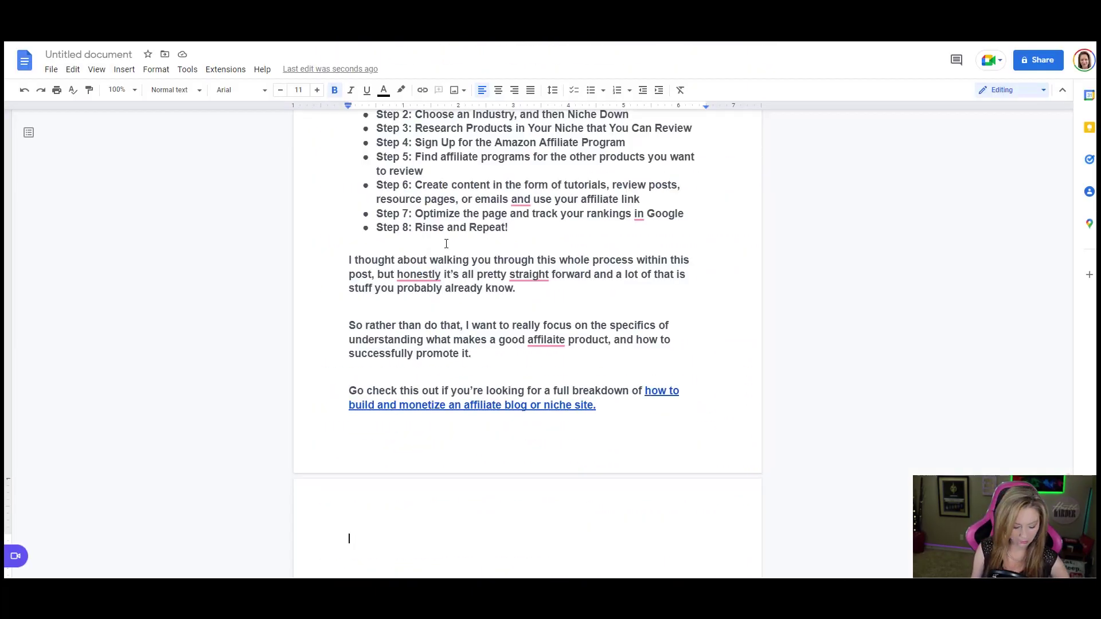
pyautogui.hotkey('ctrl', 'v')
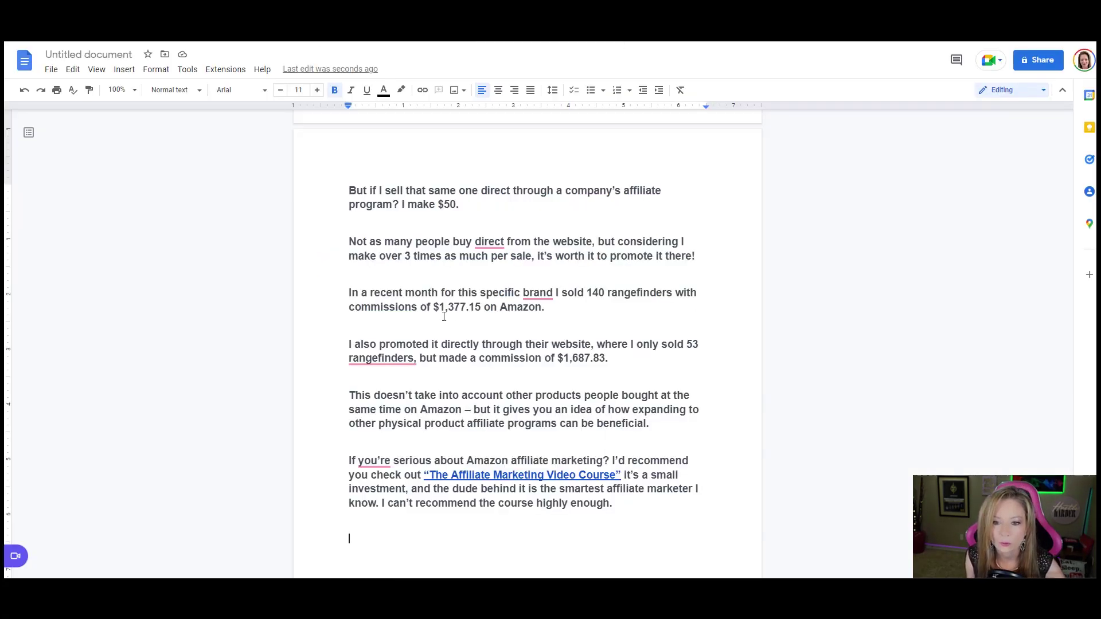
pyautogui.scroll(5, 627, 322)
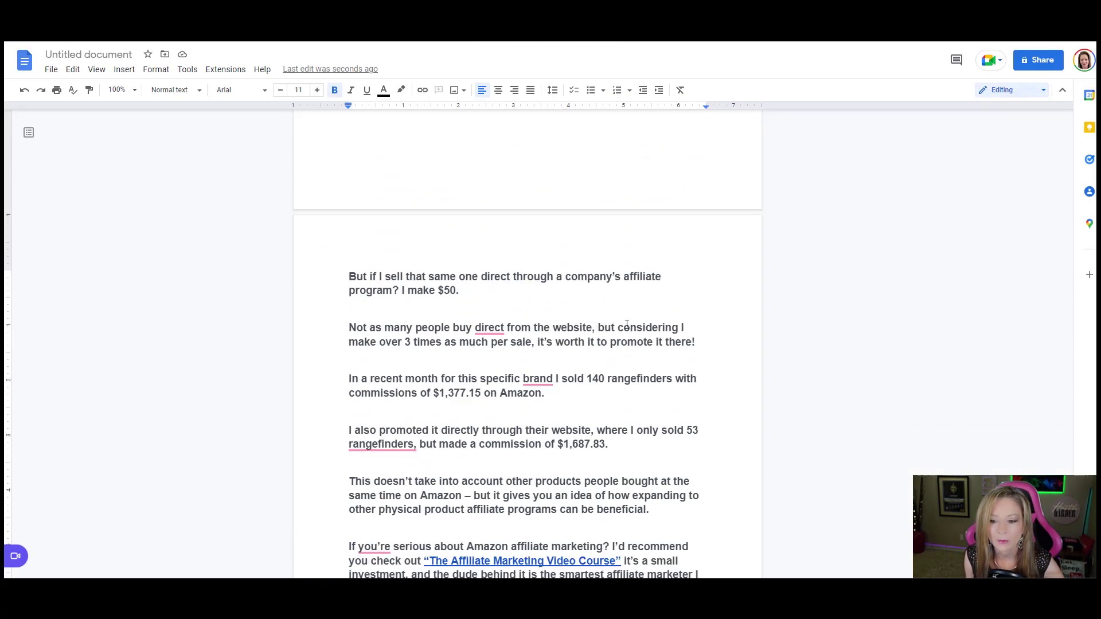
pyautogui.scroll(20, 627, 322)
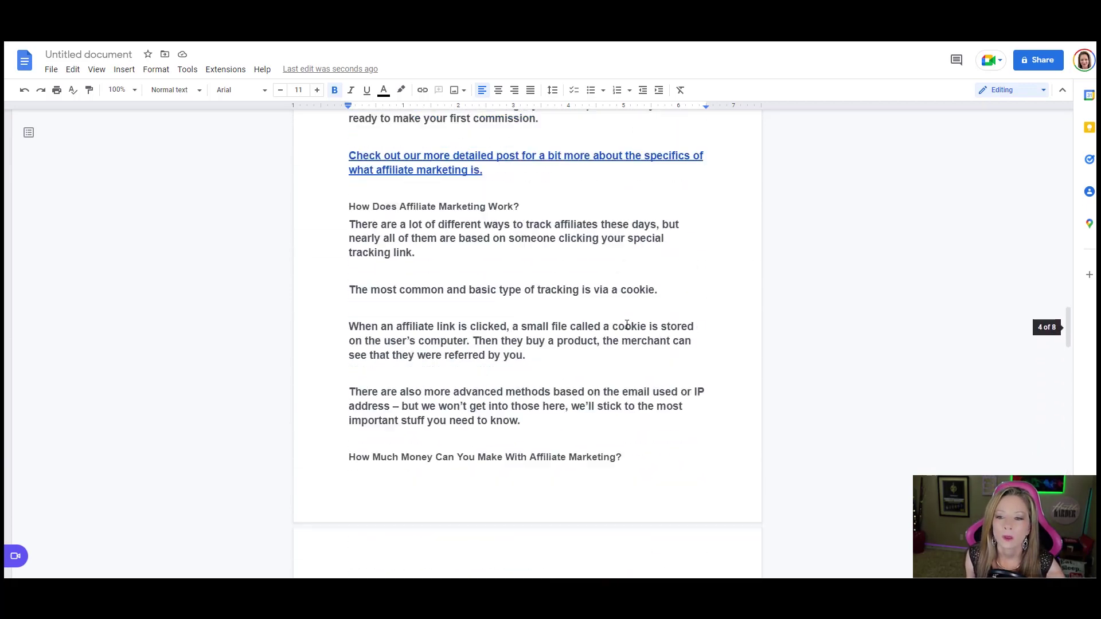
# Select the 'I'd have to flee the country due to a government crackdown' link and check its options.
pyautogui.moveTo(486, 316); pyautogui.dragTo(469, 331)
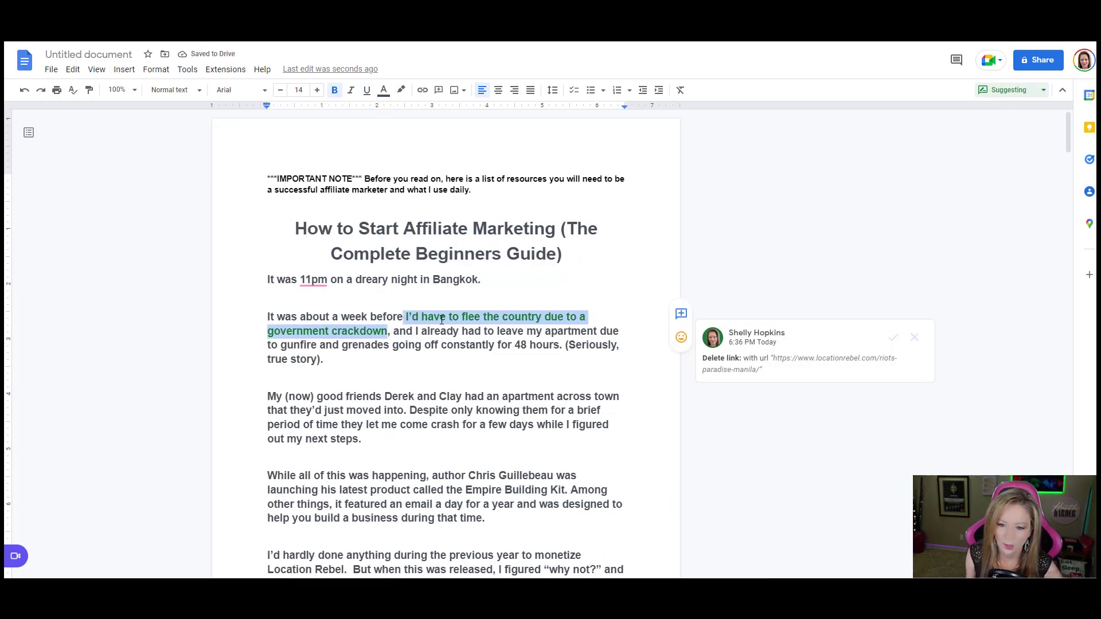
pyautogui.rightClick(442, 320)
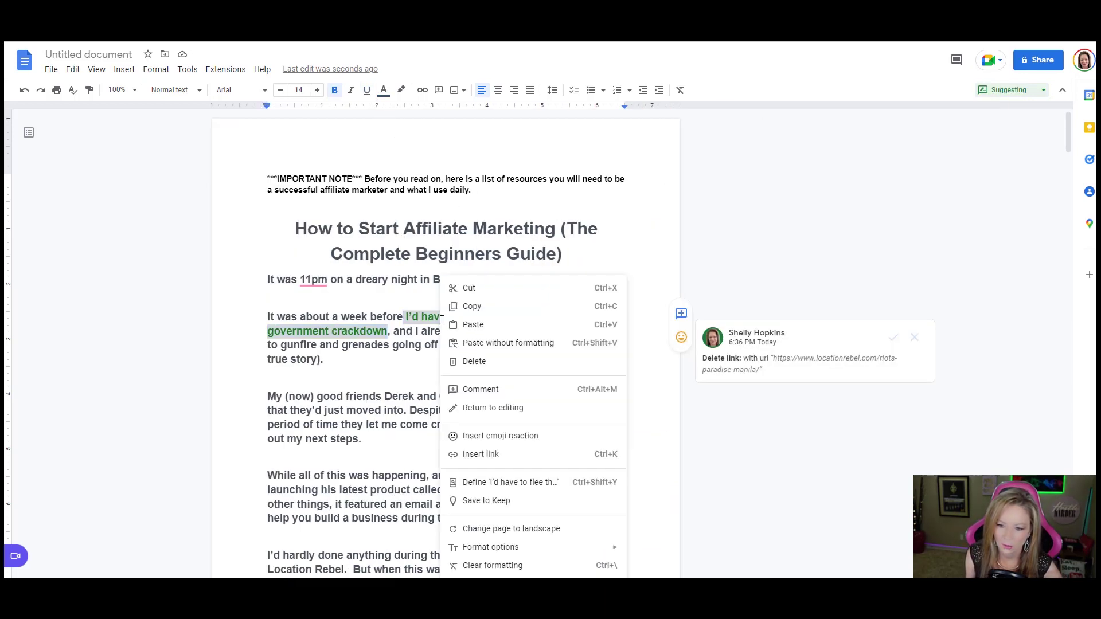
pyautogui.click(405, 414)
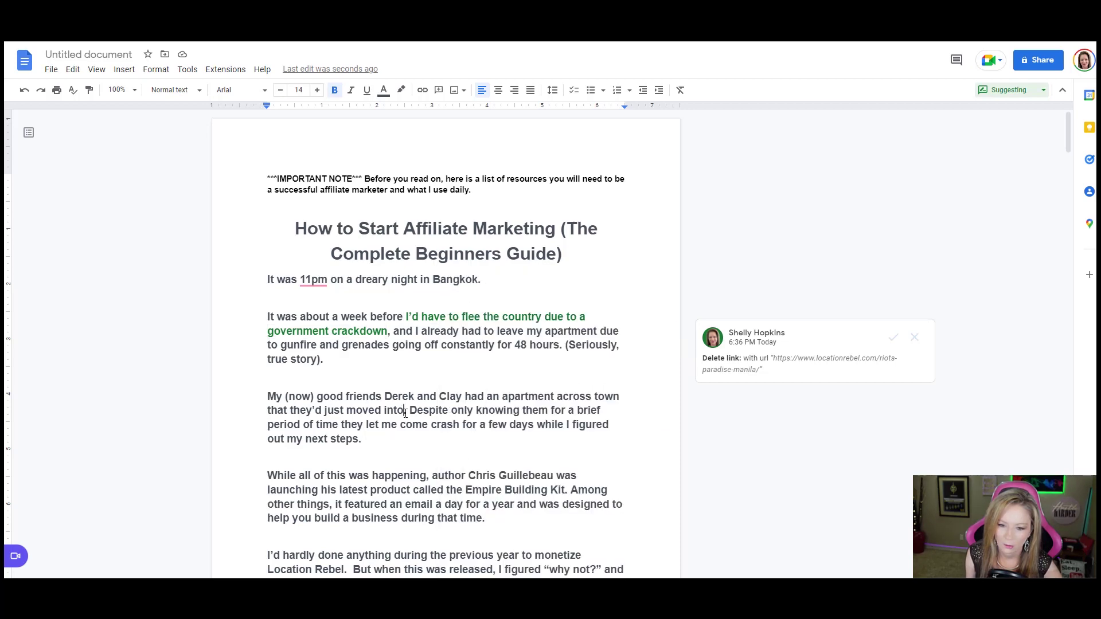
pyautogui.scroll(-5, 405, 414)
pyautogui.scroll(-7, 405, 413)
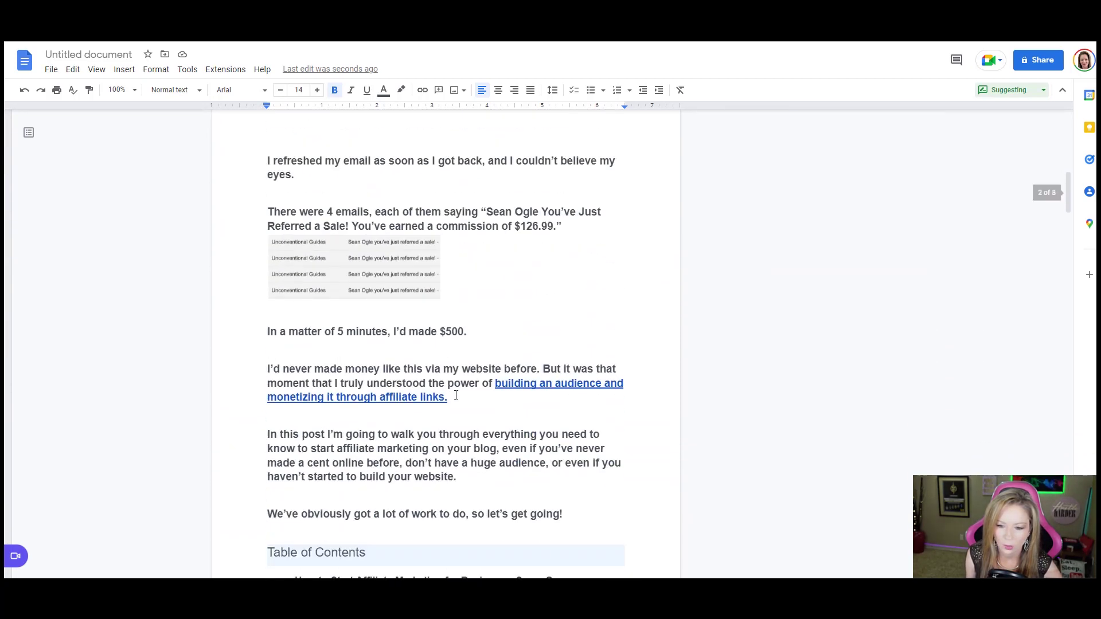
# Remove the link from 'building an audience and monetizing it through affiliate links.'.
pyautogui.moveTo(492, 381); pyautogui.dragTo(451, 397)
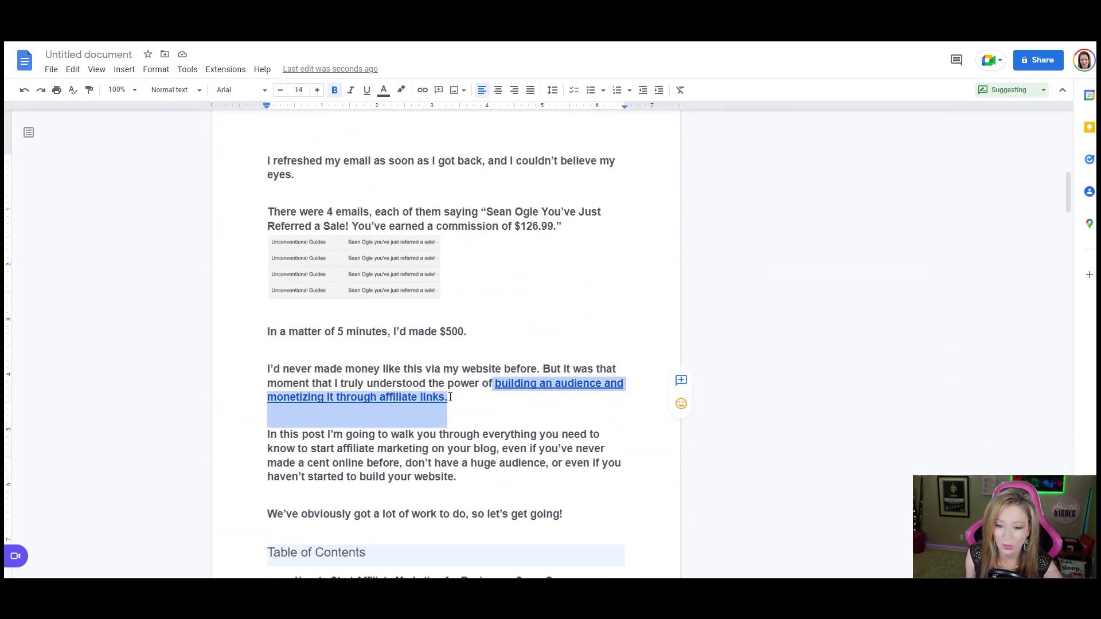
pyautogui.rightClick(512, 383)
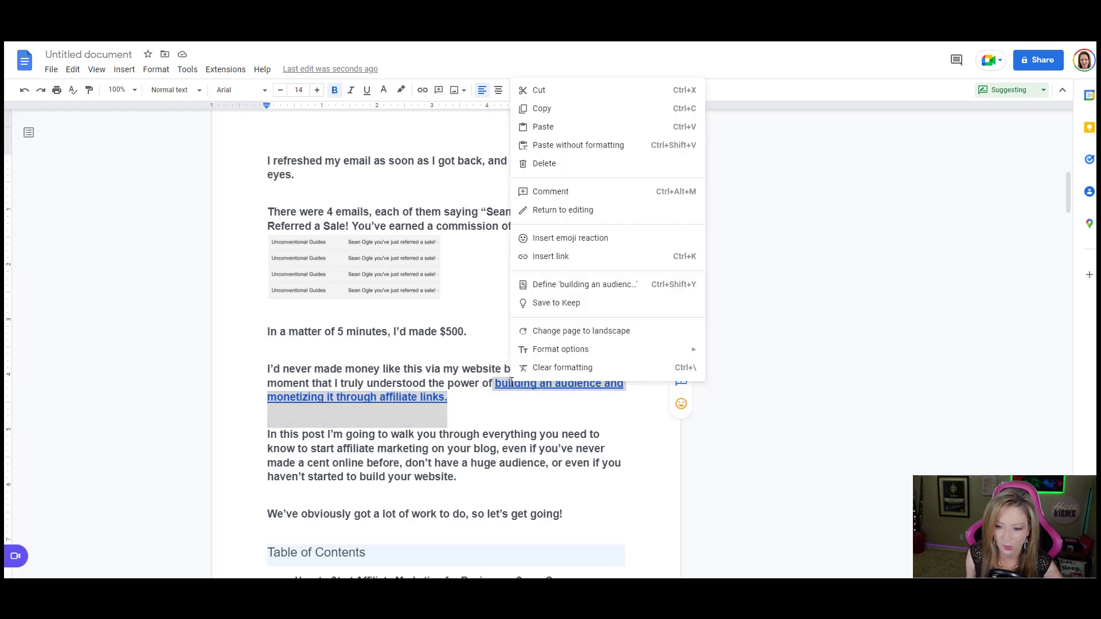
pyautogui.click(510, 422)
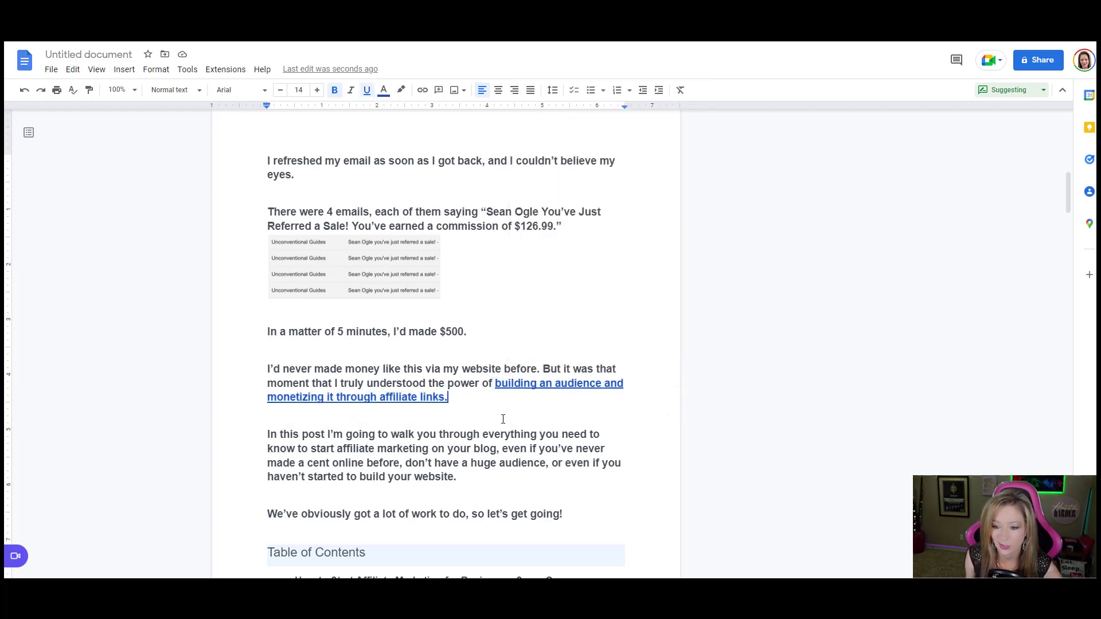
pyautogui.moveTo(497, 382); pyautogui.dragTo(453, 417)
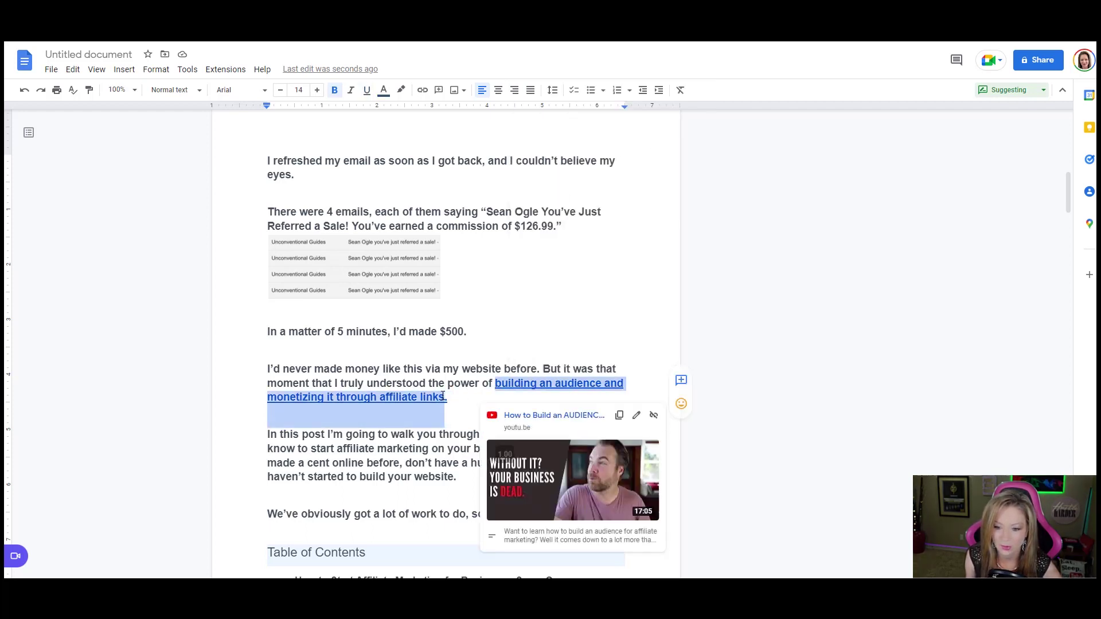
pyautogui.hotkey('ctrl', 'u')
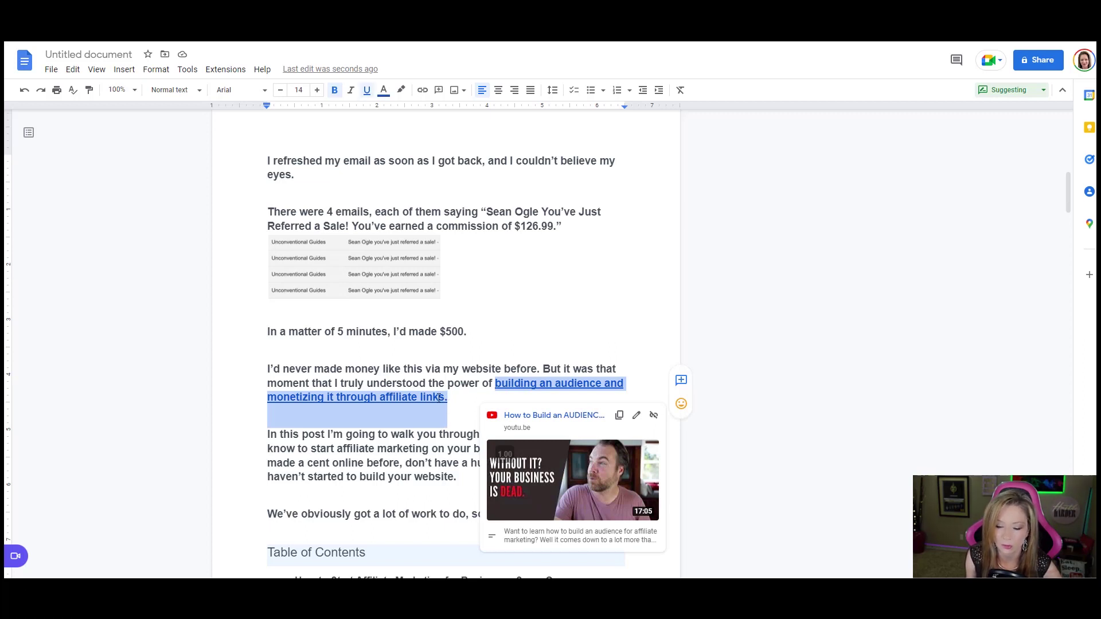
pyautogui.rightClick(398, 404)
pyautogui.click(441, 278)
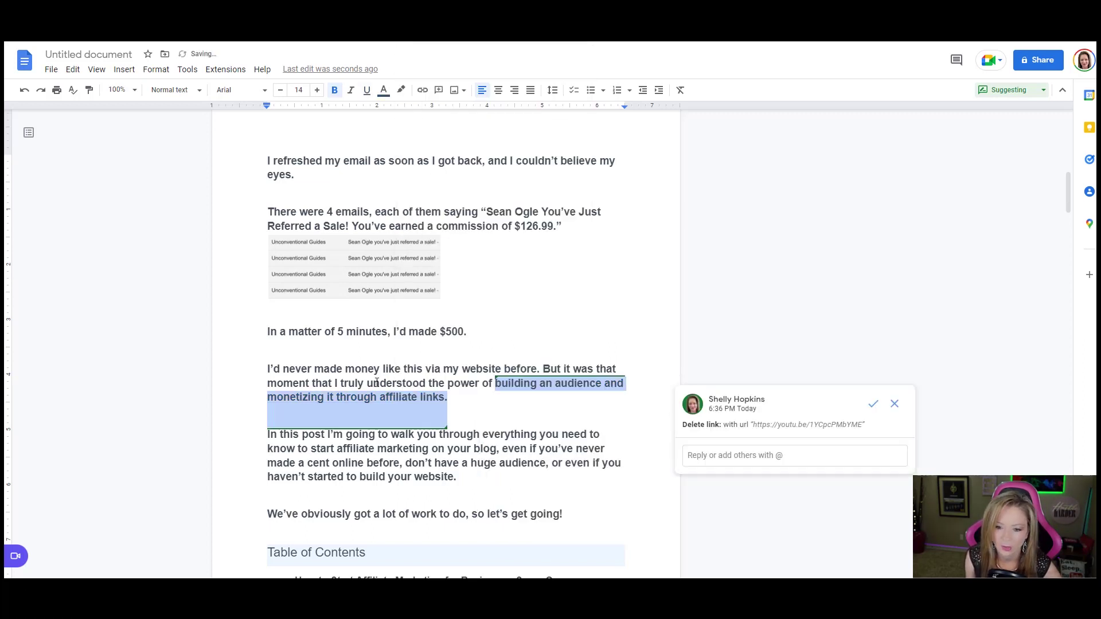
pyautogui.click(379, 369)
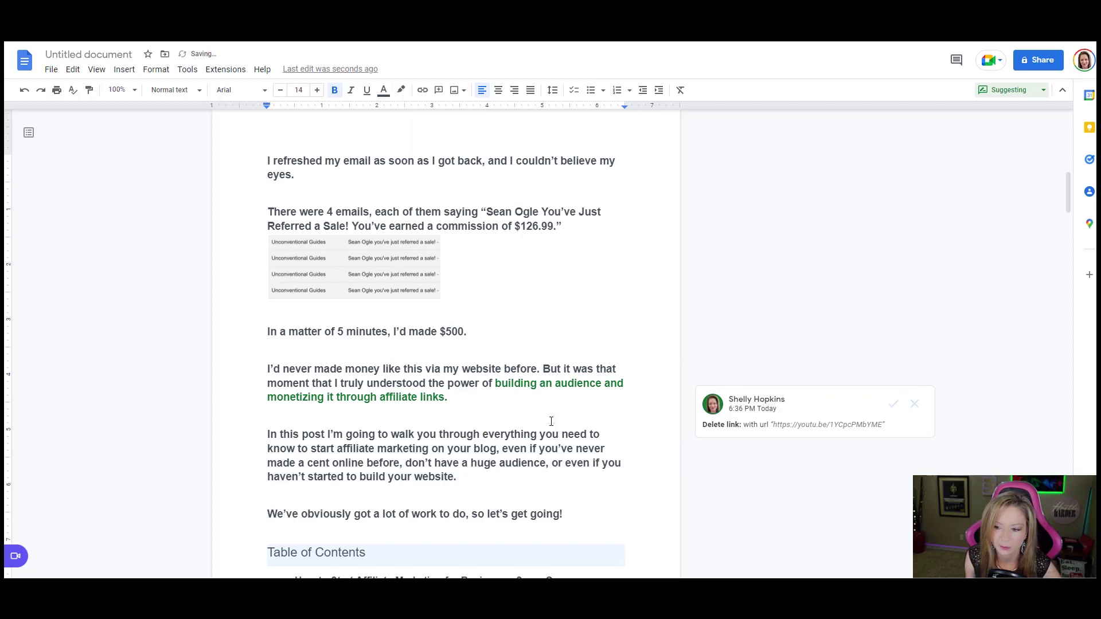
pyautogui.scroll(10, 523, 265)
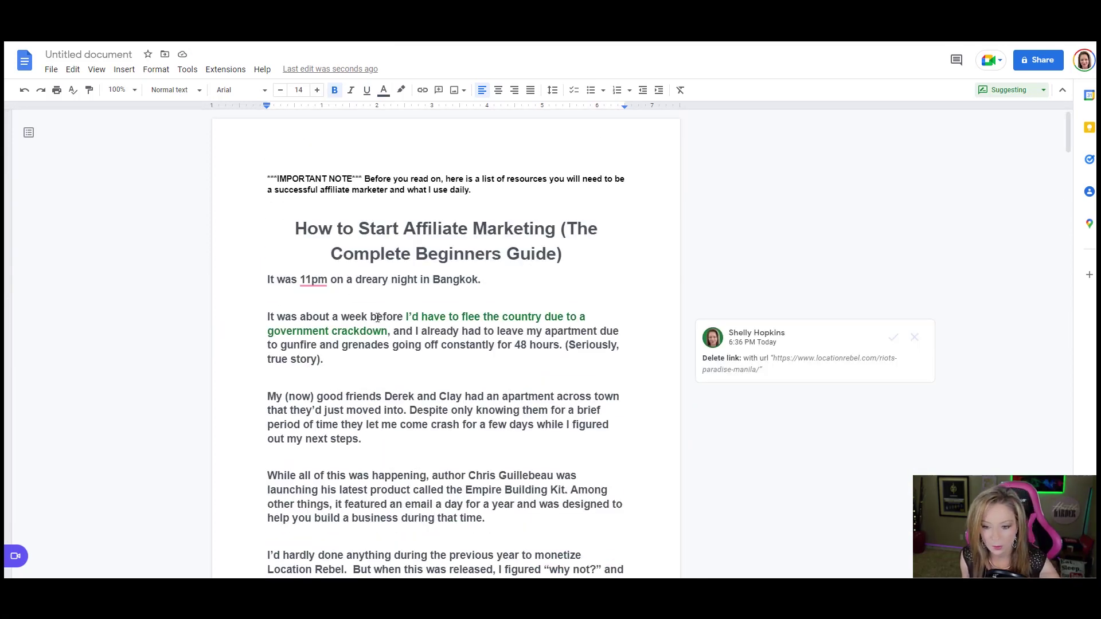
pyautogui.scroll(-20, 375, 275)
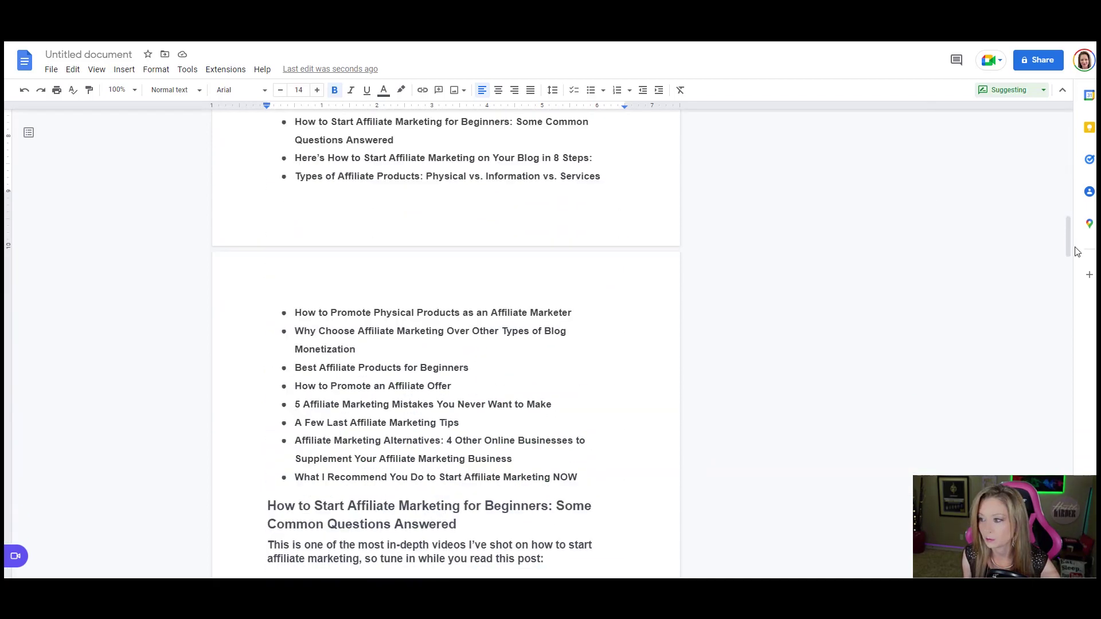
pyautogui.hotkey('ctrl', 'End')
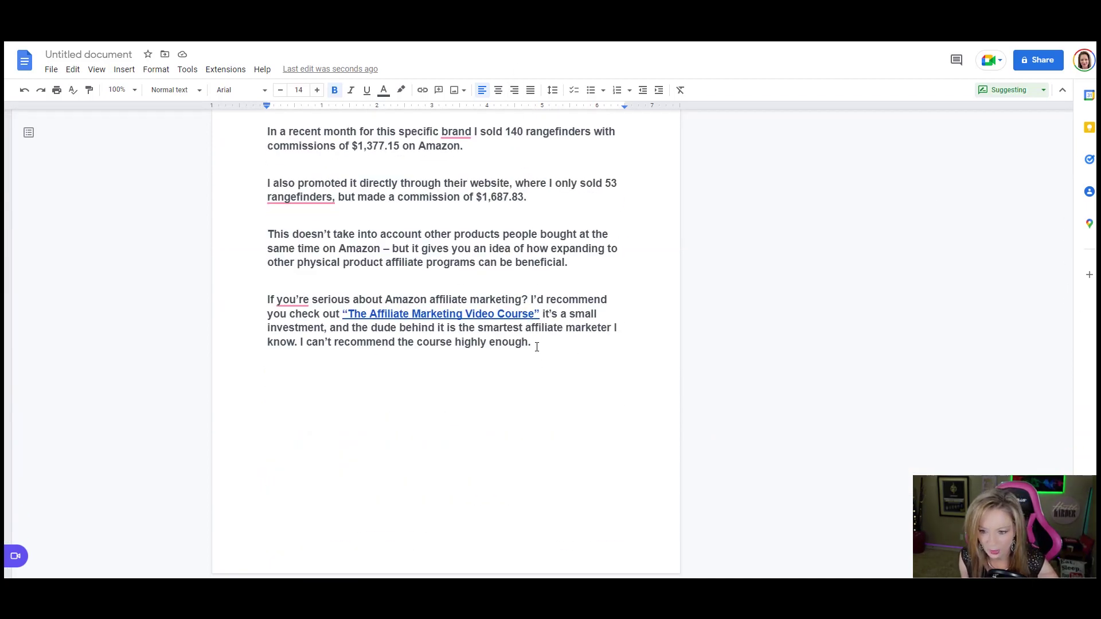
# Start a new 'Article Reference:' paragraph after the final 'enough.', then select the top IMPORTANT NOTE line.
pyautogui.keyDown('shift'); pyautogui.click(536, 343); pyautogui.keyUp('shift')
pyautogui.press('Return')
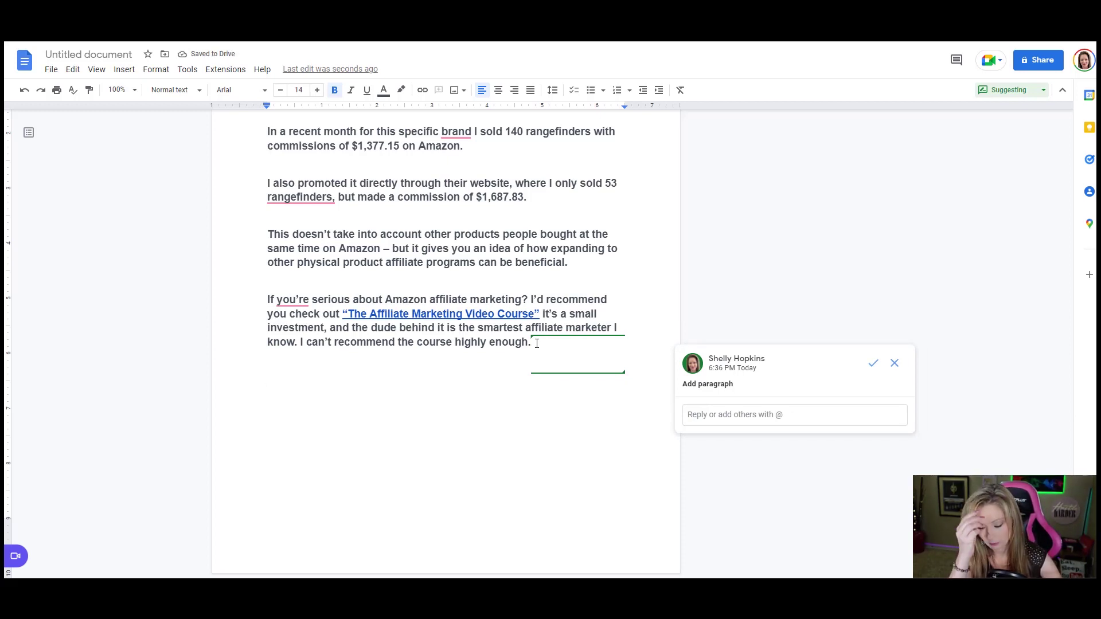
pyautogui.write('Article Reference: https://www.locationrebel.com/how-to-start-affiliate-marketing/')
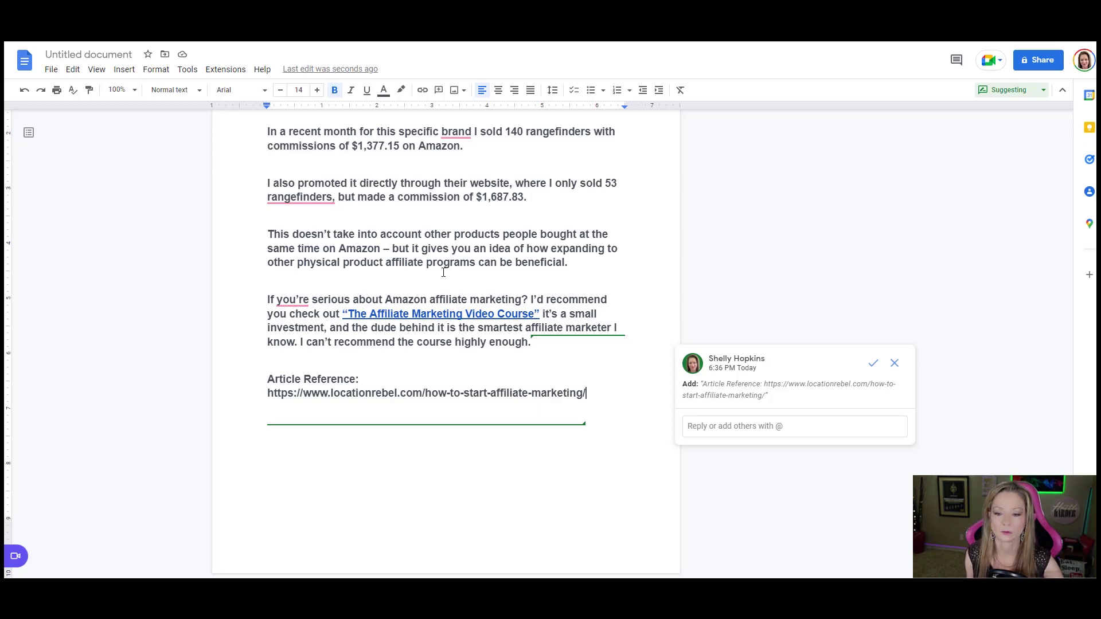
pyautogui.hotkey('ctrl', 'Home')
pyautogui.moveTo(472, 190); pyautogui.dragTo(268, 180)
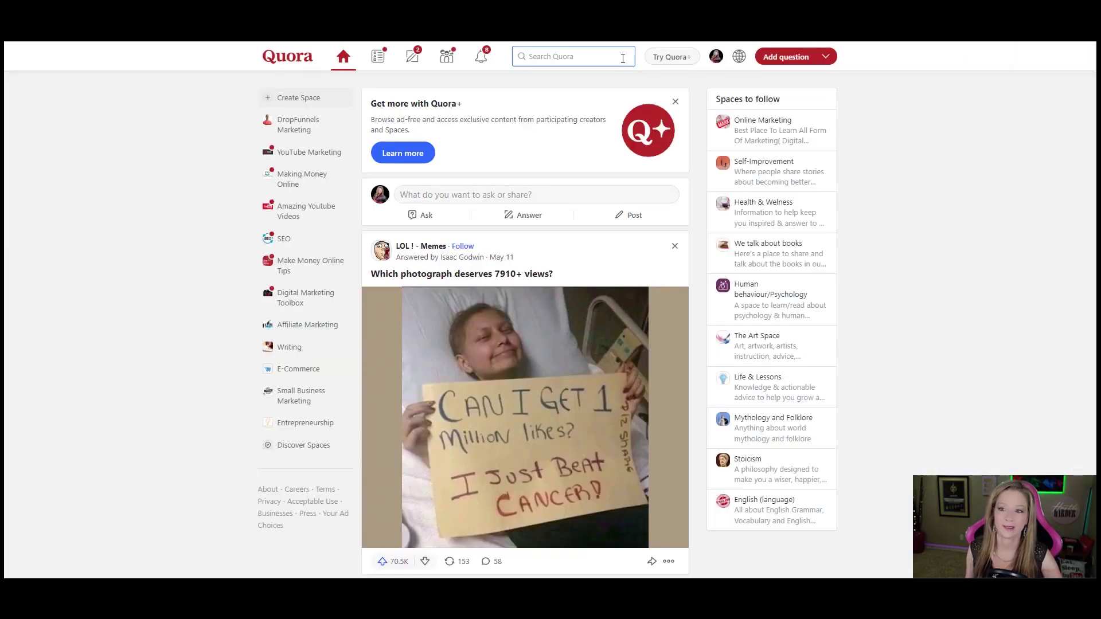
# Search Quora for 'How to make money online in affilate marketing'.
pyautogui.click(623, 58)
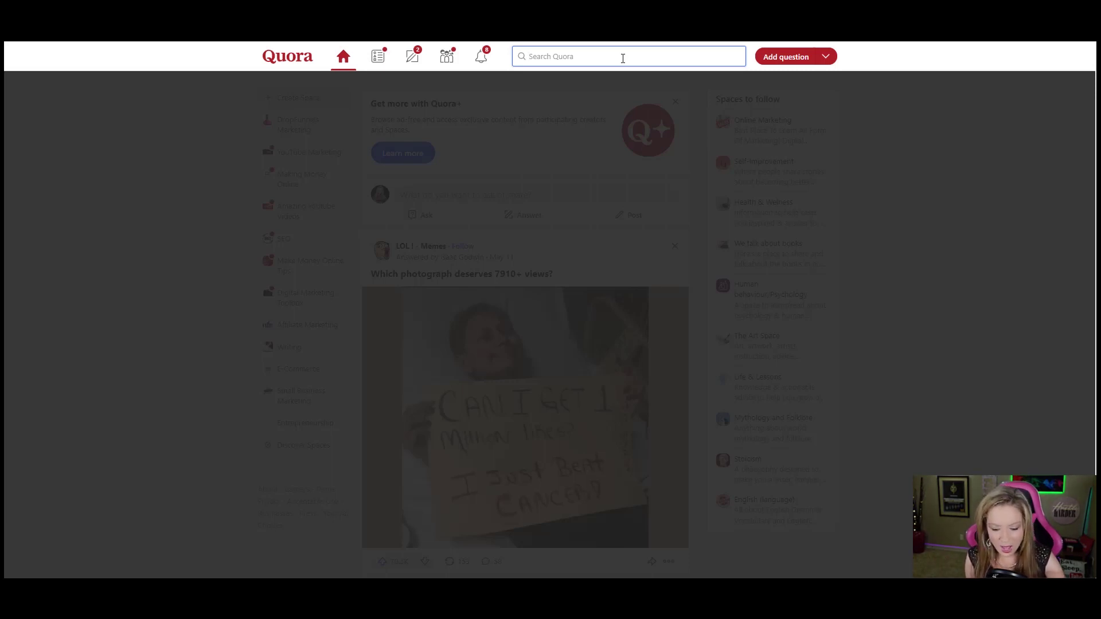
pyautogui.write('How')
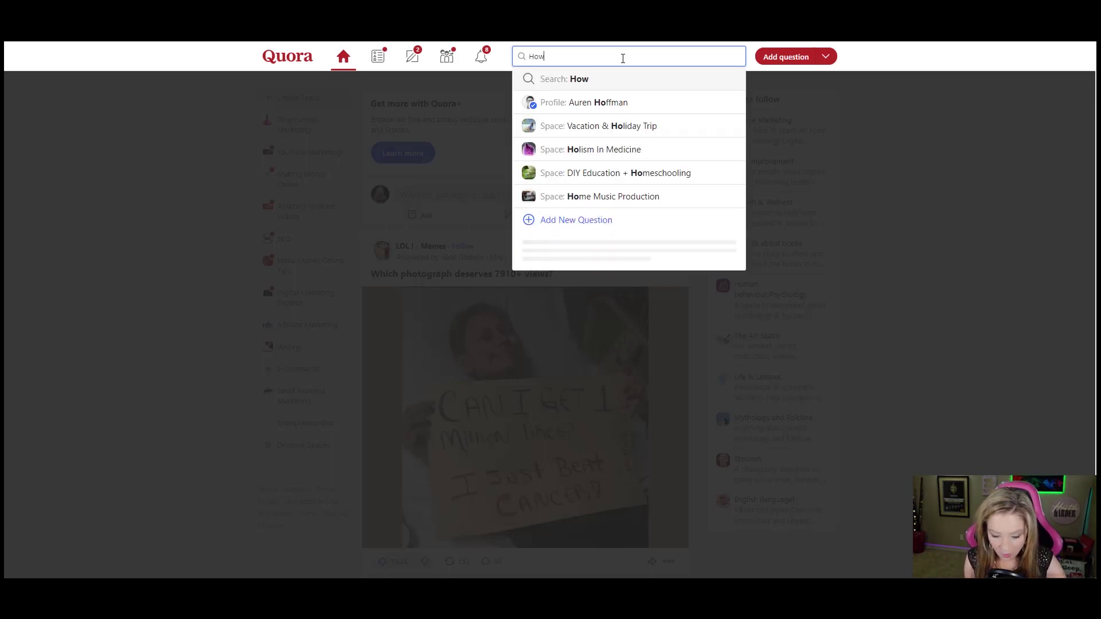
pyautogui.write(' to make money online in affilate marketing')
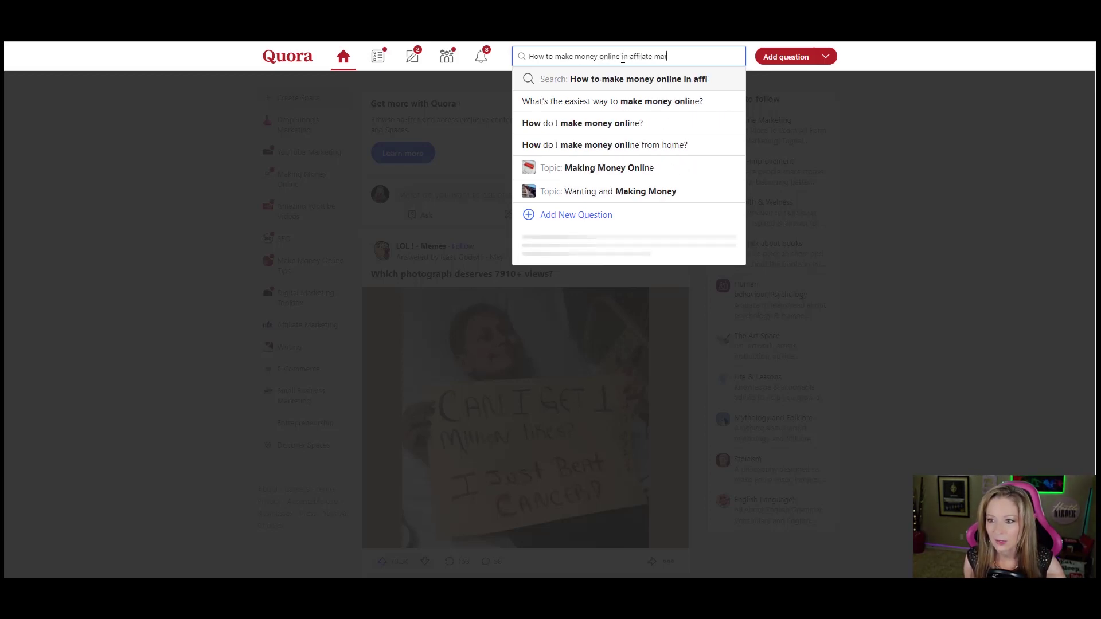
pyautogui.press('Return')
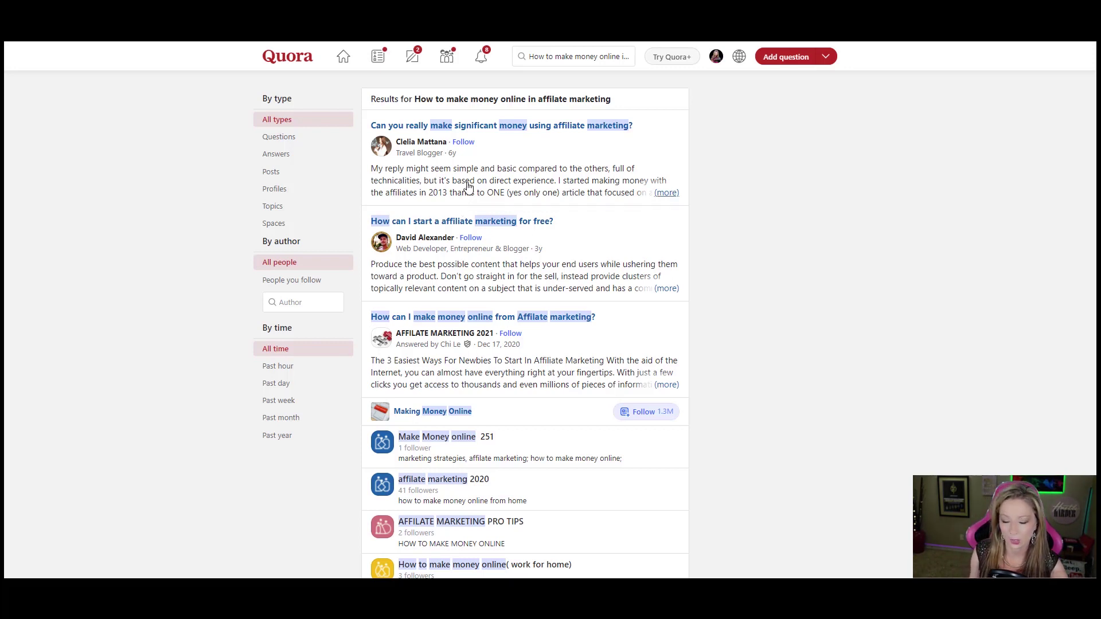
# Expand the first affiliate-marketing answer with (more) and open its comments.
pyautogui.scroll(-6, 506, 202)
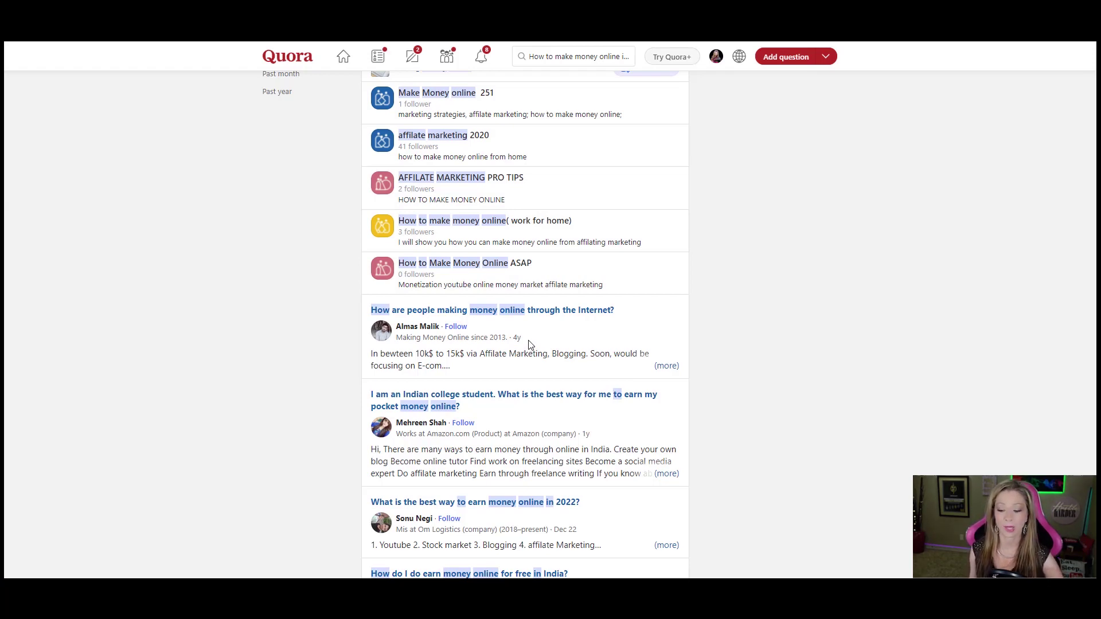
pyautogui.scroll(-5, 530, 345)
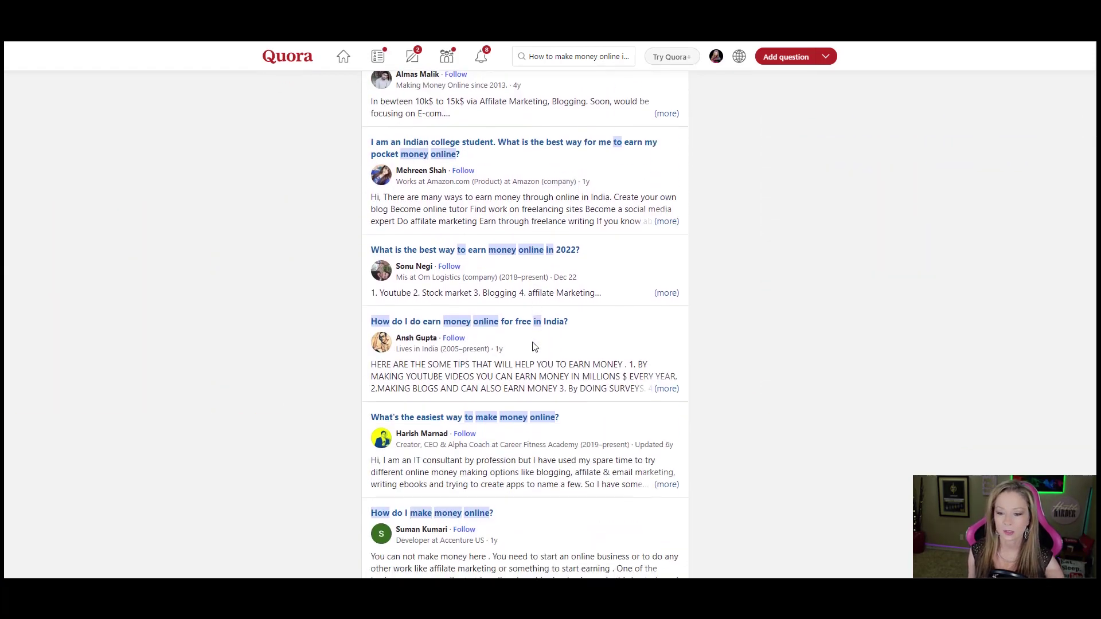
pyautogui.scroll(-1, 533, 347)
pyautogui.scroll(10, 533, 347)
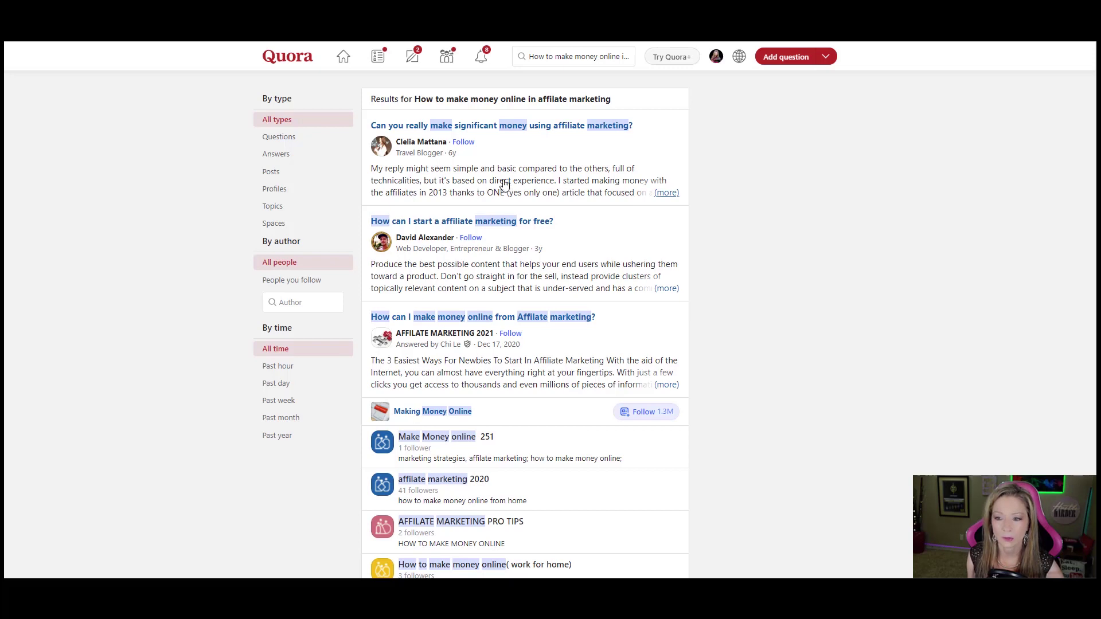
pyautogui.click(450, 183)
pyautogui.scroll(-10, 450, 187)
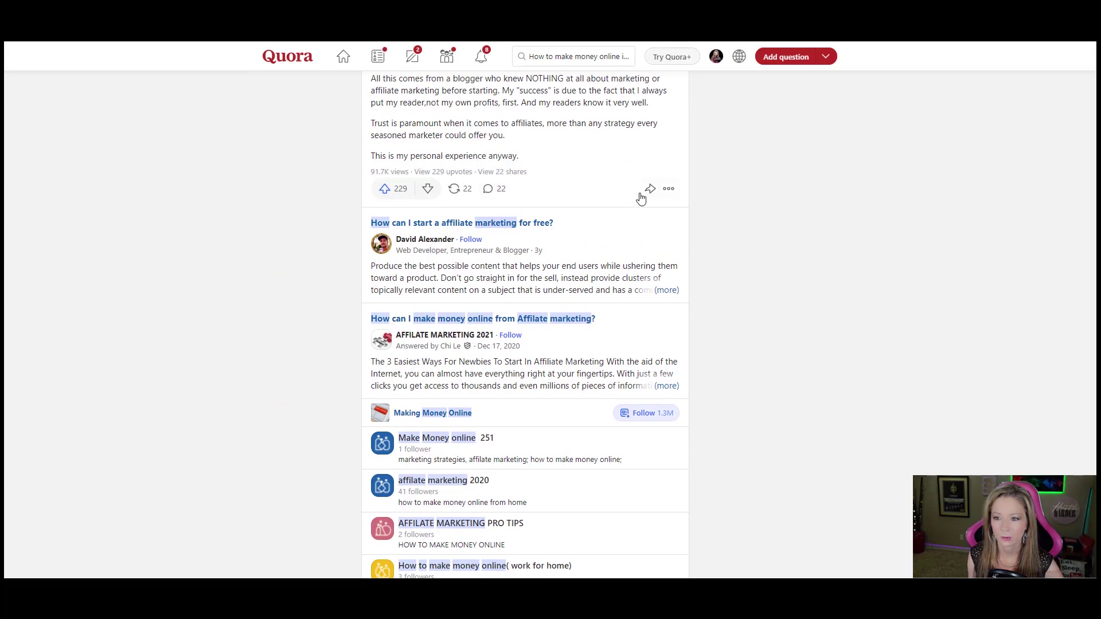
pyautogui.scroll(2, 613, 255)
pyautogui.click(488, 304)
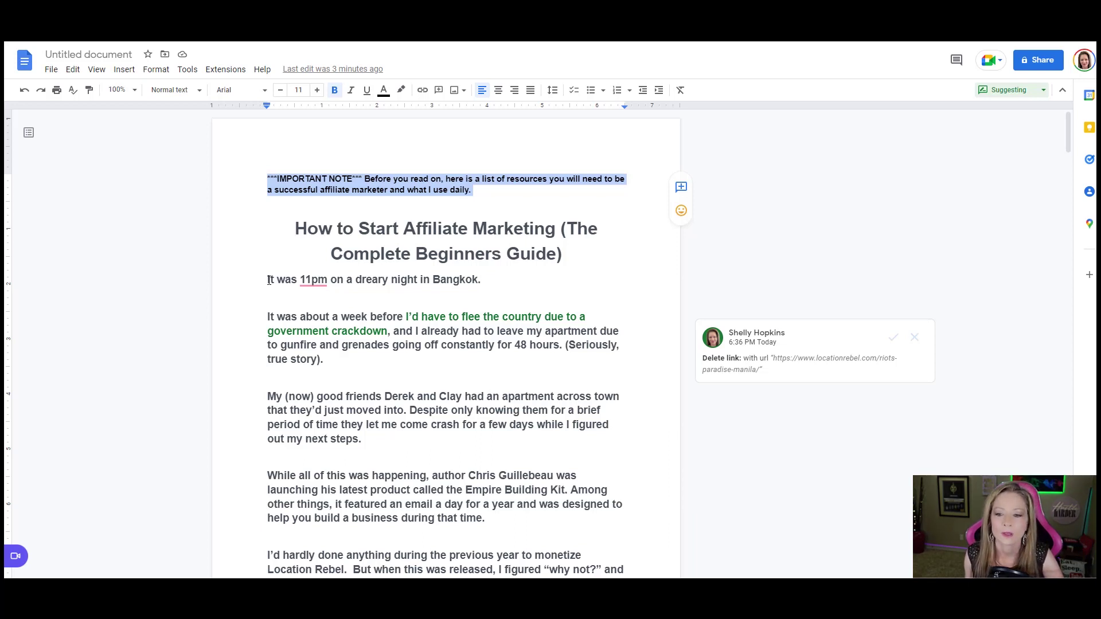
# Copy the article from the Google Doc and paste it into the Quora comment box.
pyautogui.moveTo(285, 229); pyautogui.dragTo(404, 317)
pyautogui.scroll(-5, 406, 324)
pyautogui.scroll(-10, 406, 324)
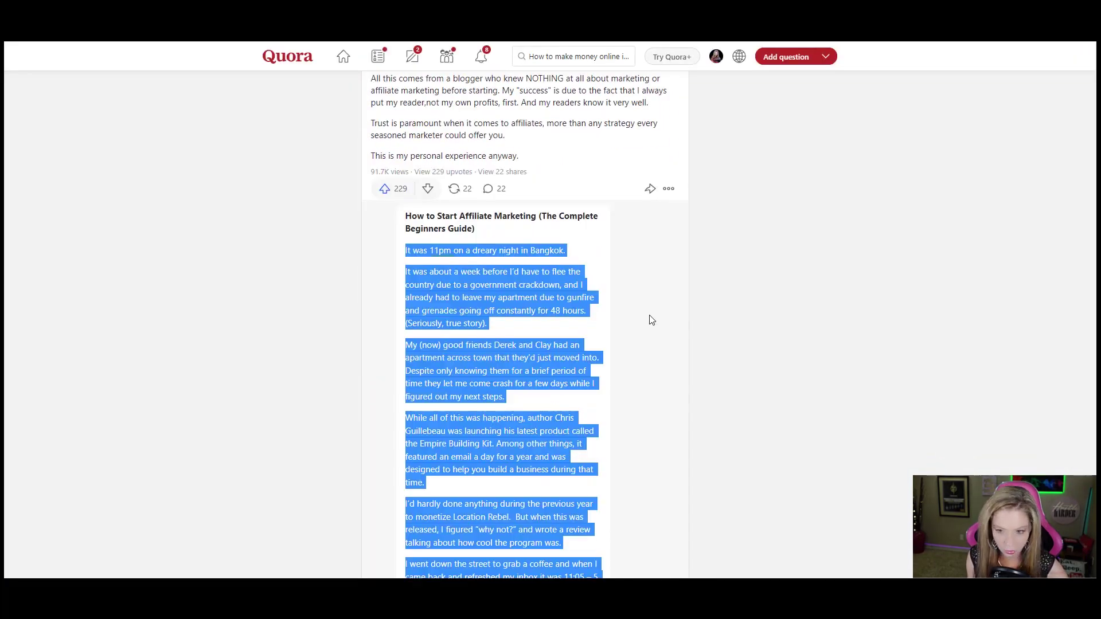
pyautogui.click(650, 318)
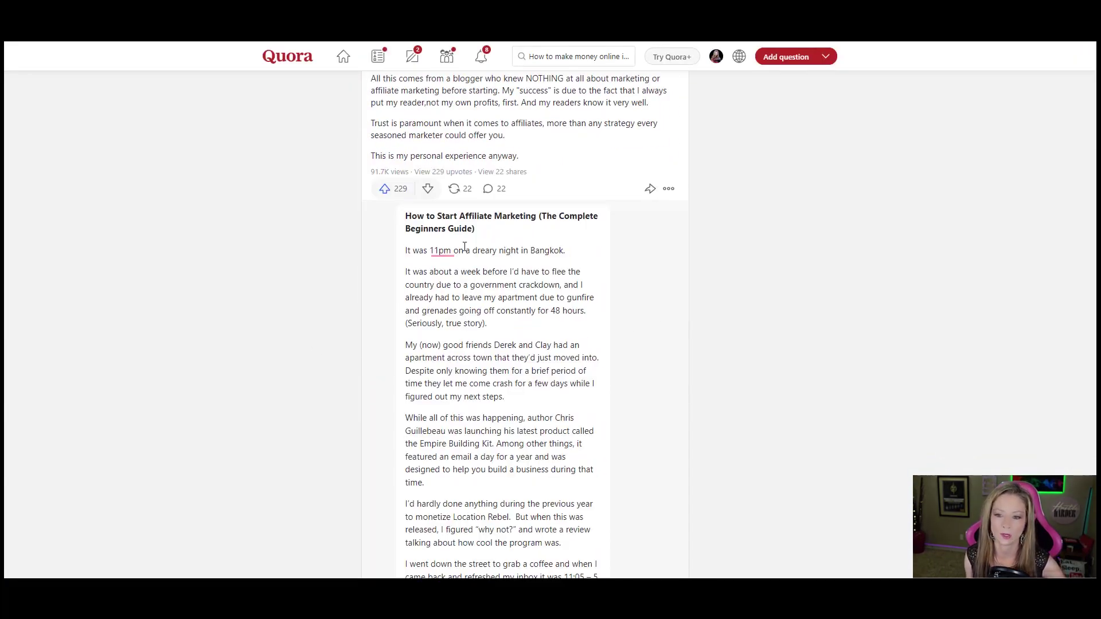
pyautogui.scroll(-12, 487, 285)
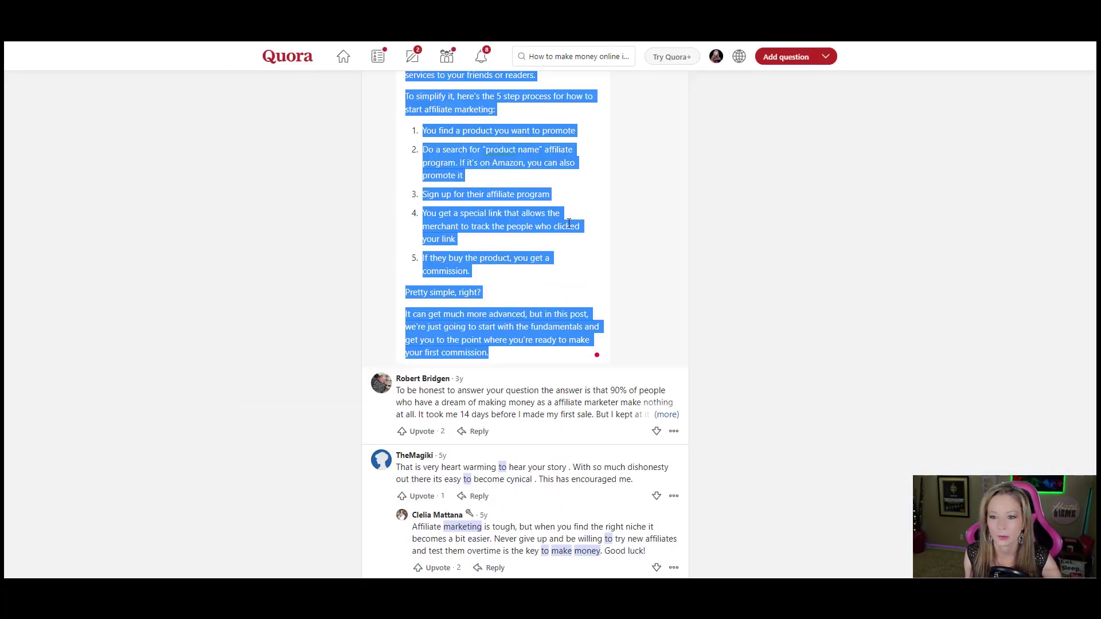
# Insert a blank paragraph after 'build your website.' in the pasted introduction.
pyautogui.moveTo(569, 223); pyautogui.dragTo(515, 430)
pyautogui.click(516, 404)
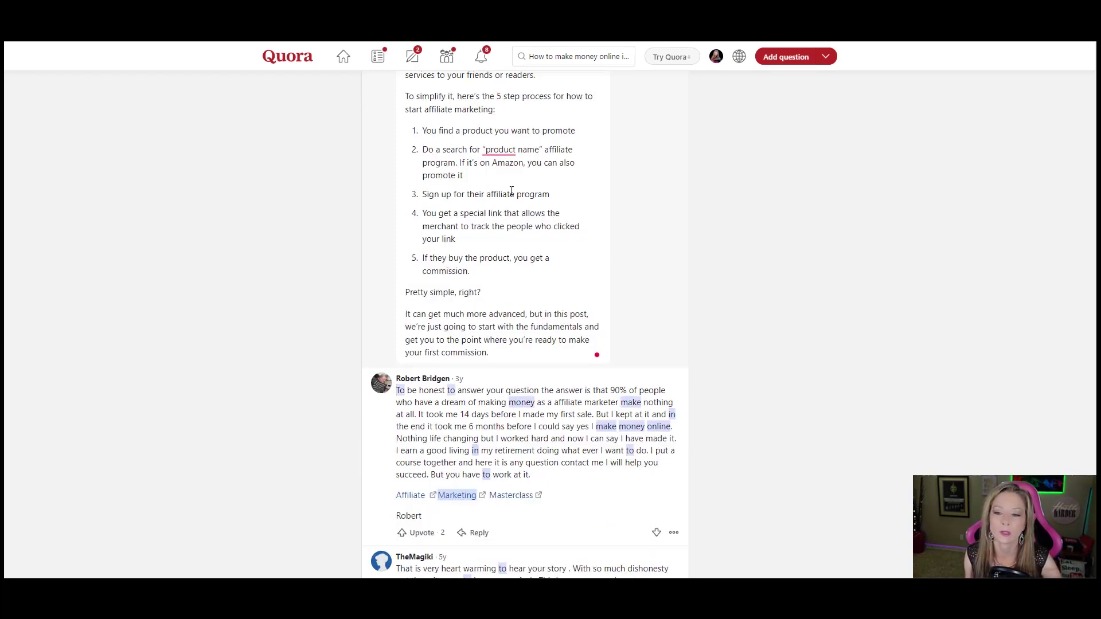
pyautogui.scroll(8, 512, 191)
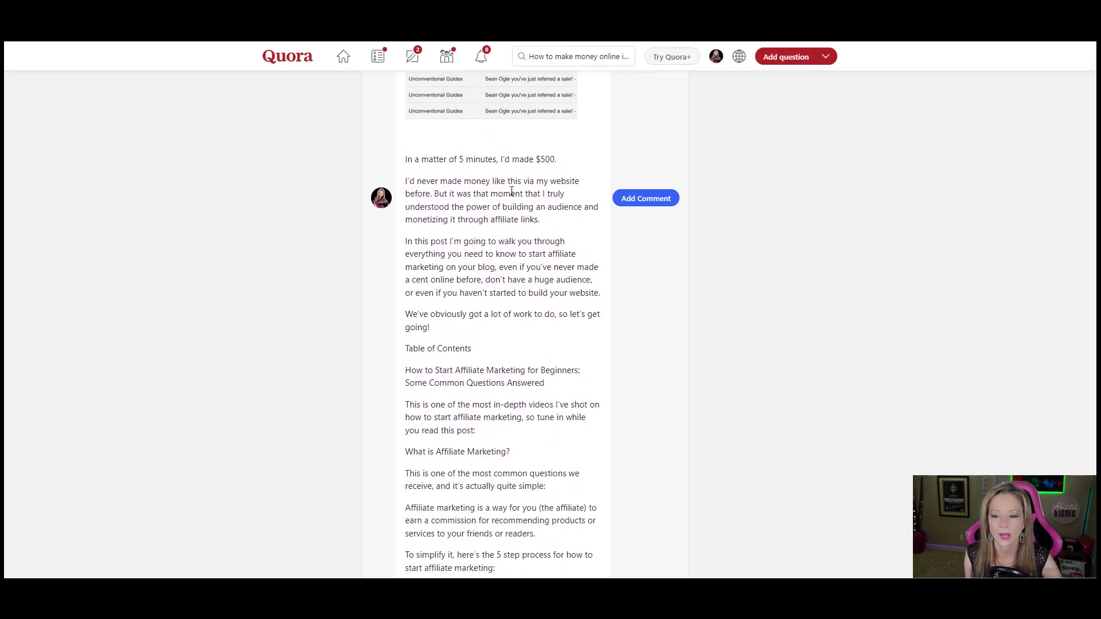
pyautogui.scroll(12, 512, 190)
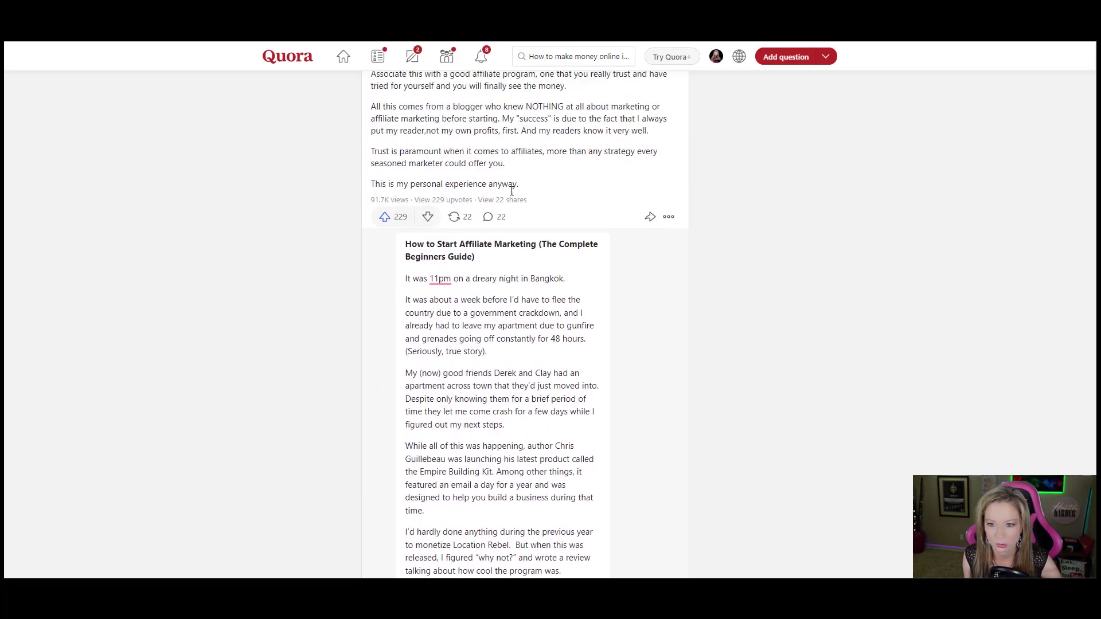
pyautogui.scroll(5, 512, 191)
pyautogui.scroll(-12, 512, 191)
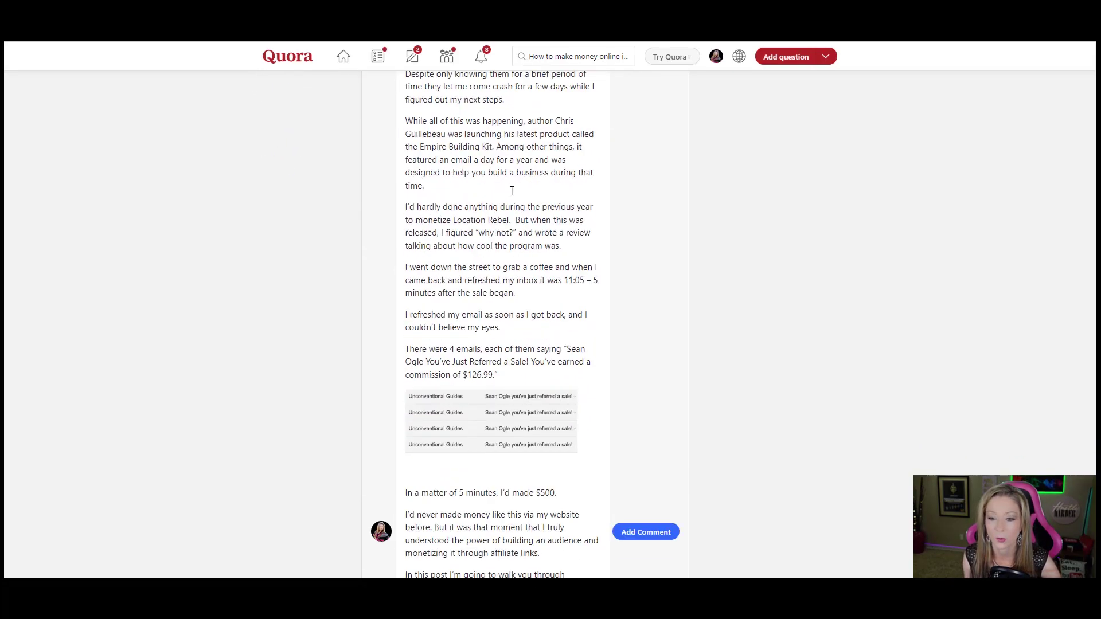
pyautogui.scroll(-4, 512, 191)
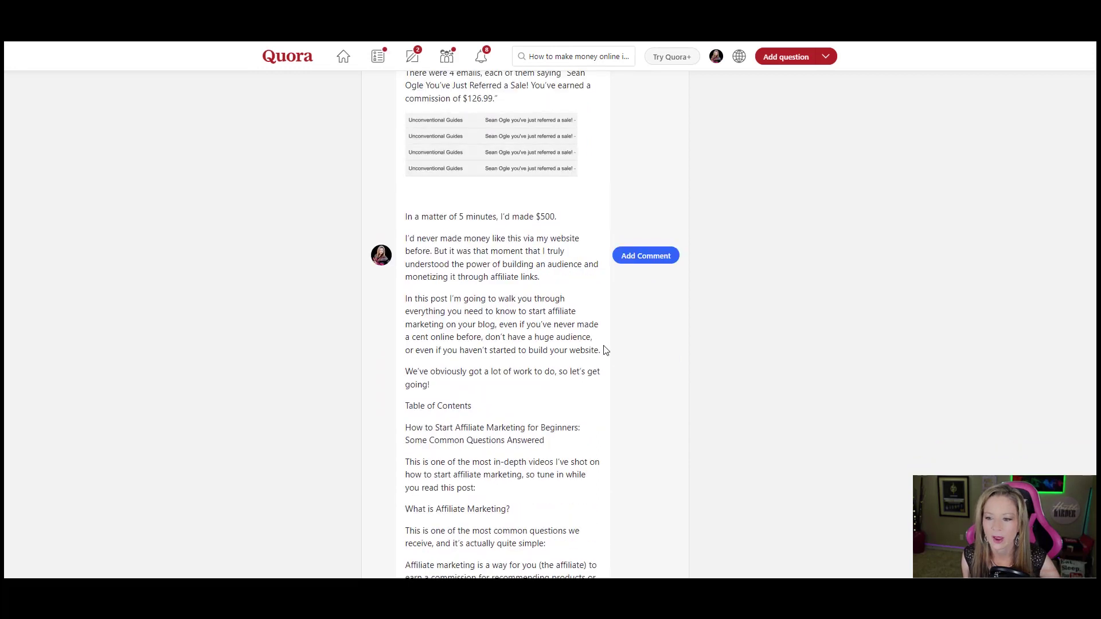
pyautogui.click(602, 351)
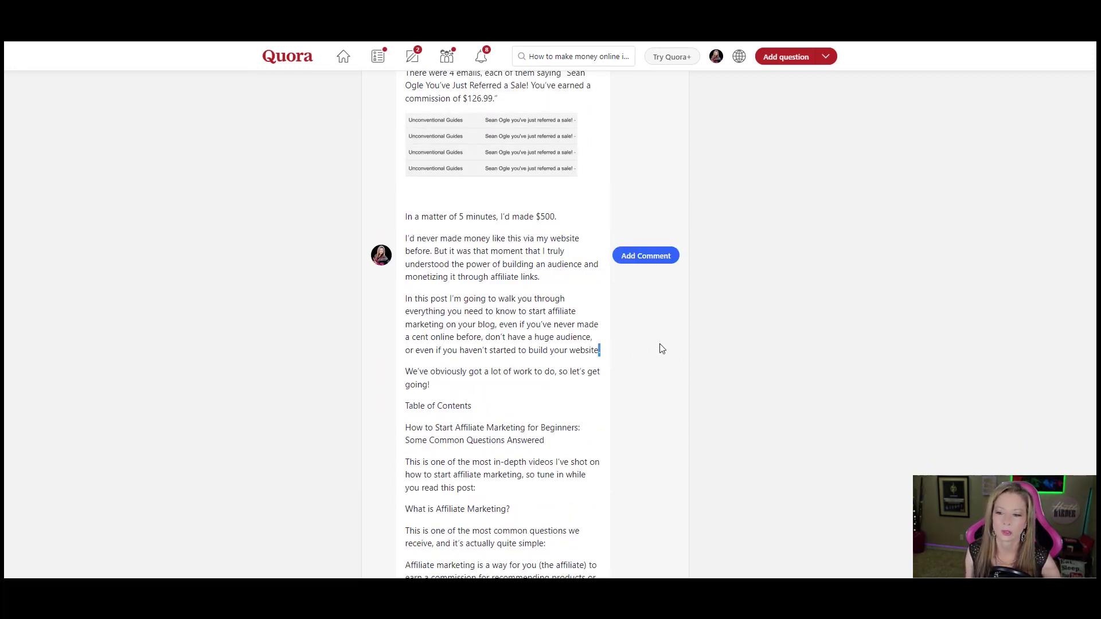
pyautogui.press('Return')
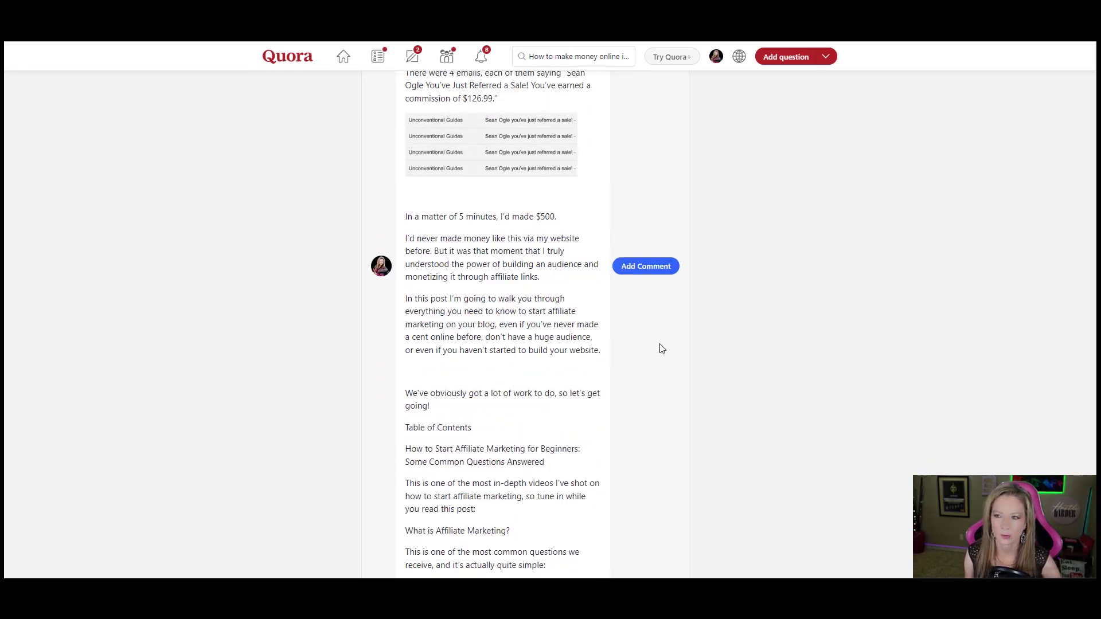
# Copy the IMPORTANT NOTE resource-guide paragraph from Google Docs and paste it into the comment after the intro.
pyautogui.scroll(4, 674, 252)
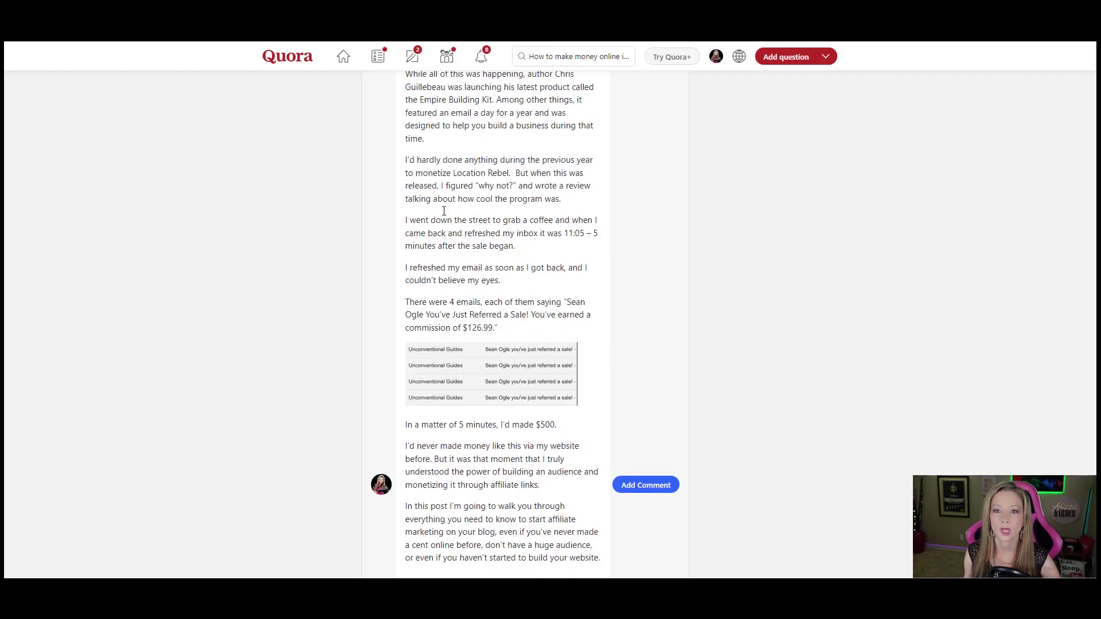
pyautogui.hotkey('ctrl', 'Tab')
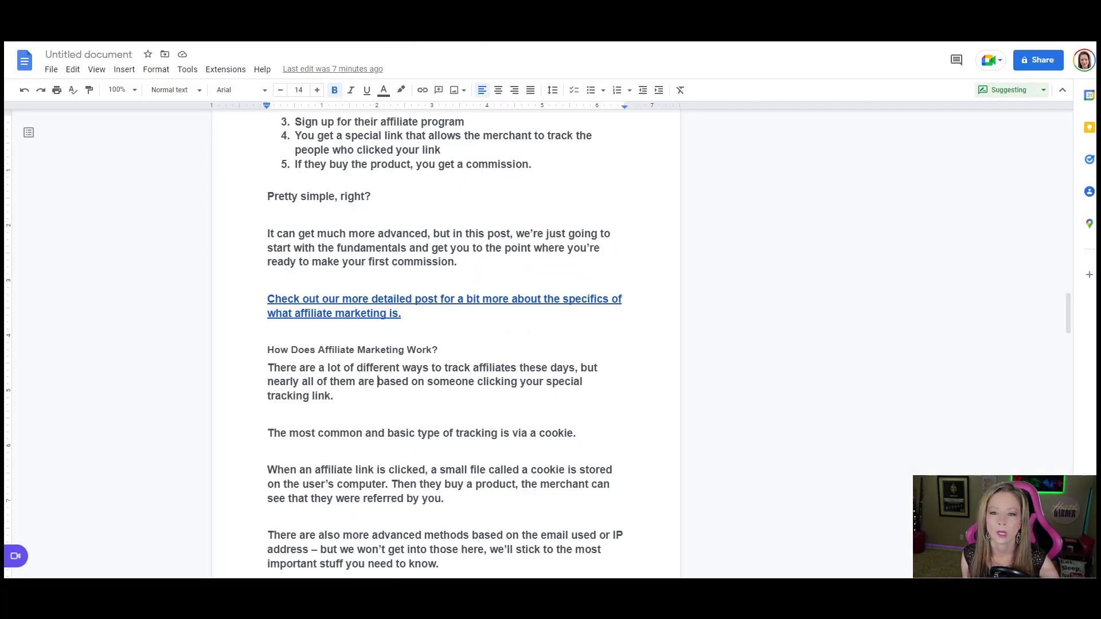
pyautogui.scroll(20, 397, 251)
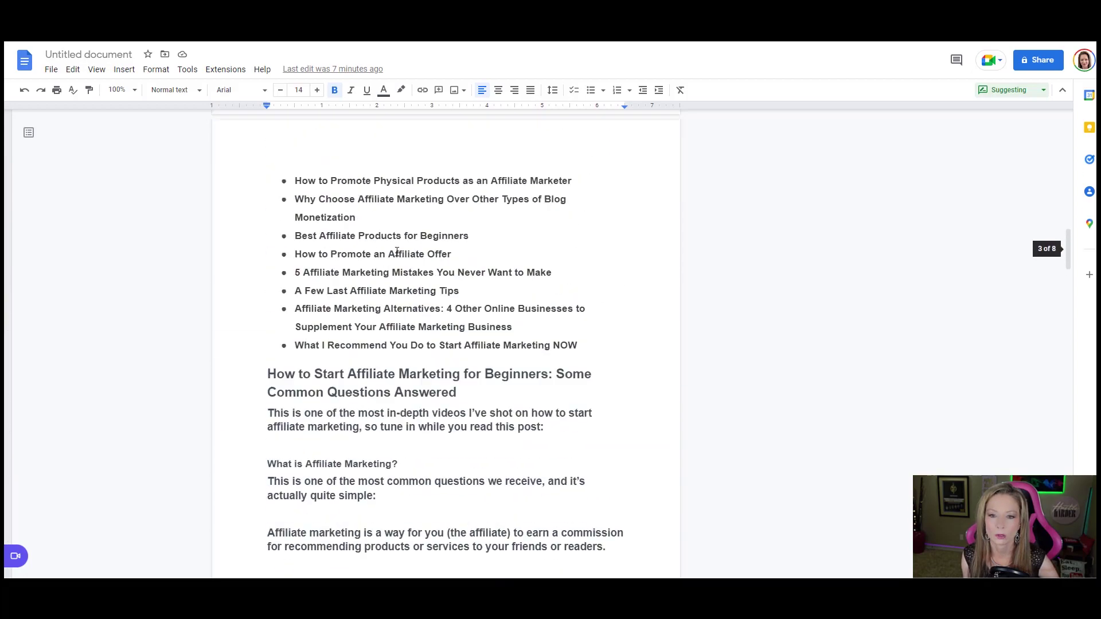
pyautogui.scroll(3, 396, 251)
pyautogui.moveTo(268, 175); pyautogui.dragTo(481, 190)
pyautogui.hotkey('ctrl', 'Tab')
pyautogui.scroll(-6, 518, 194)
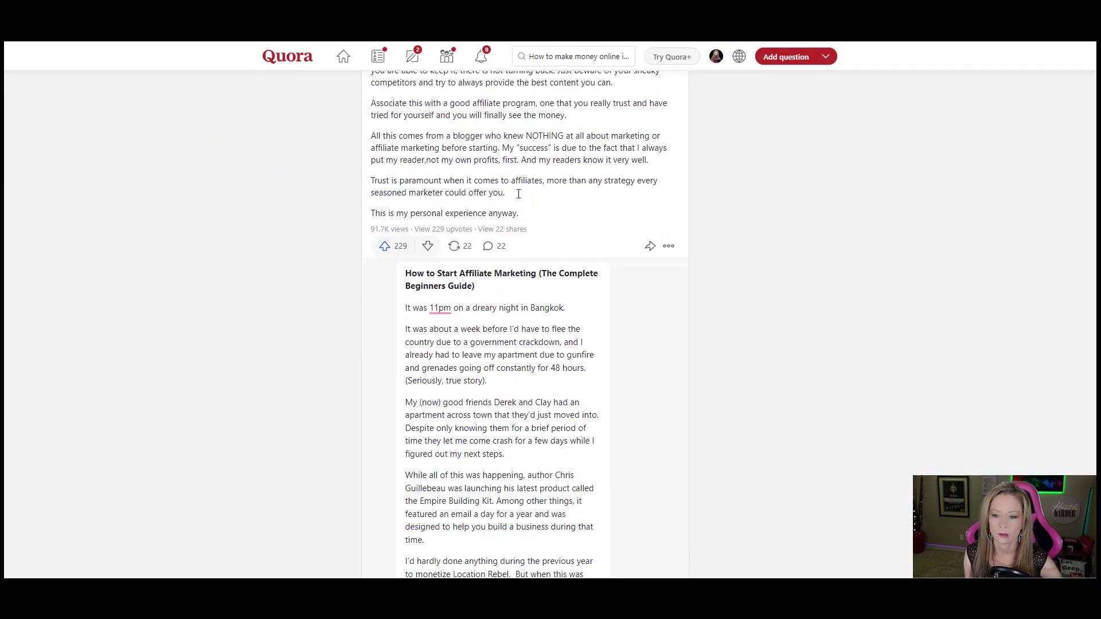
pyautogui.scroll(7, 518, 193)
pyautogui.scroll(-10, 438, 367)
pyautogui.press('Return')
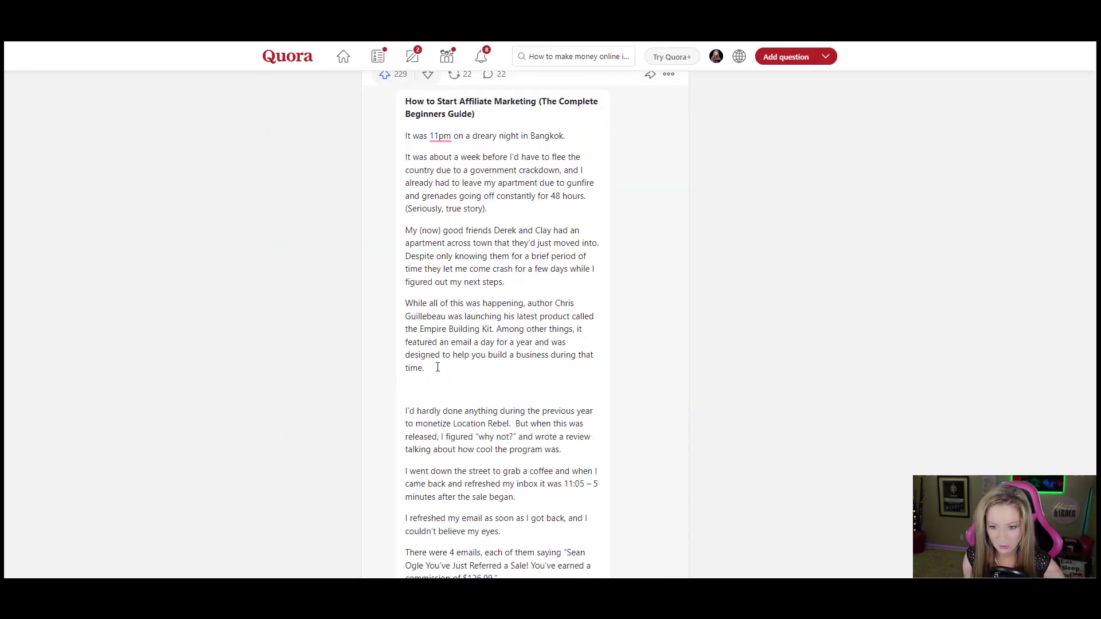
pyautogui.write('***IMPORTANT NOTE*** Before you read on, here is a list of resources you will need to be a successful affiliate marketer and what I use daily.')
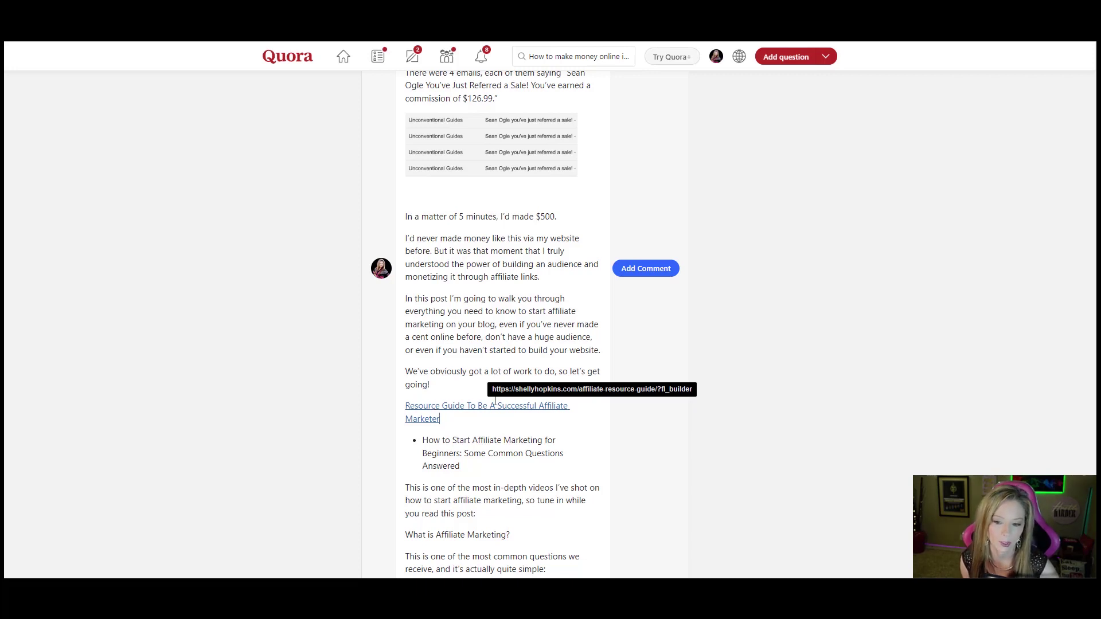
pyautogui.scroll(-2, 503, 402)
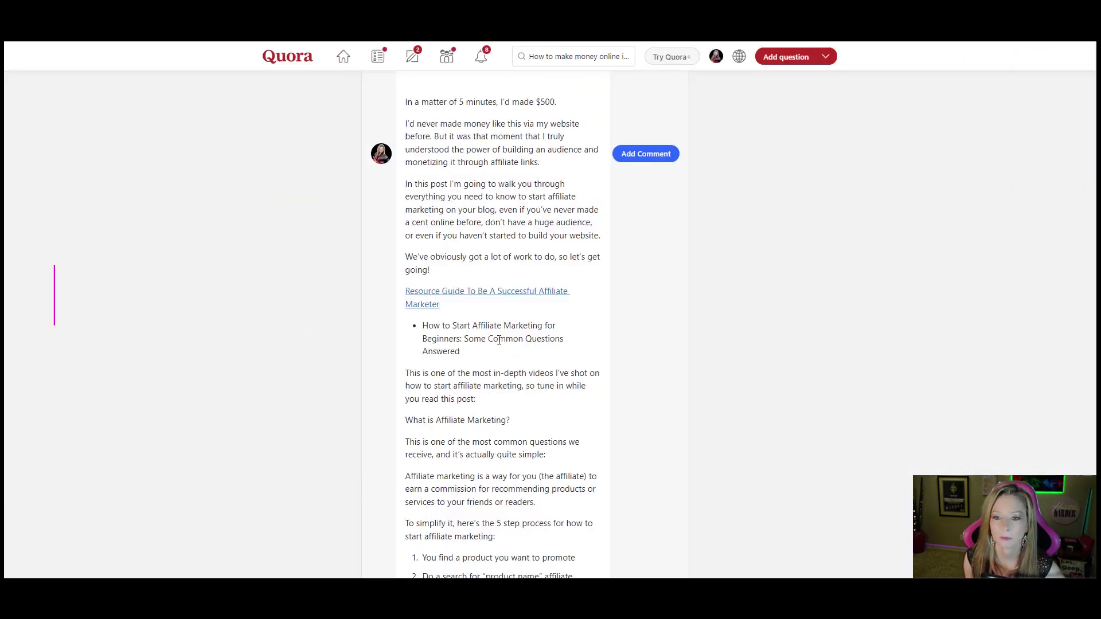
pyautogui.scroll(-5, 501, 447)
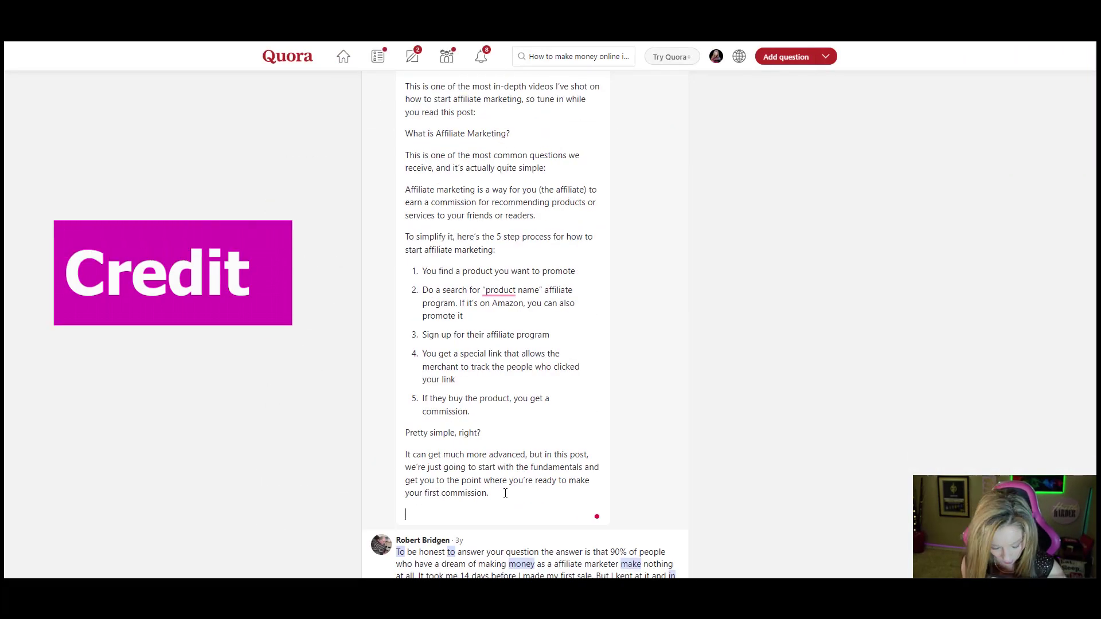
pyautogui.scroll(5, 496, 259)
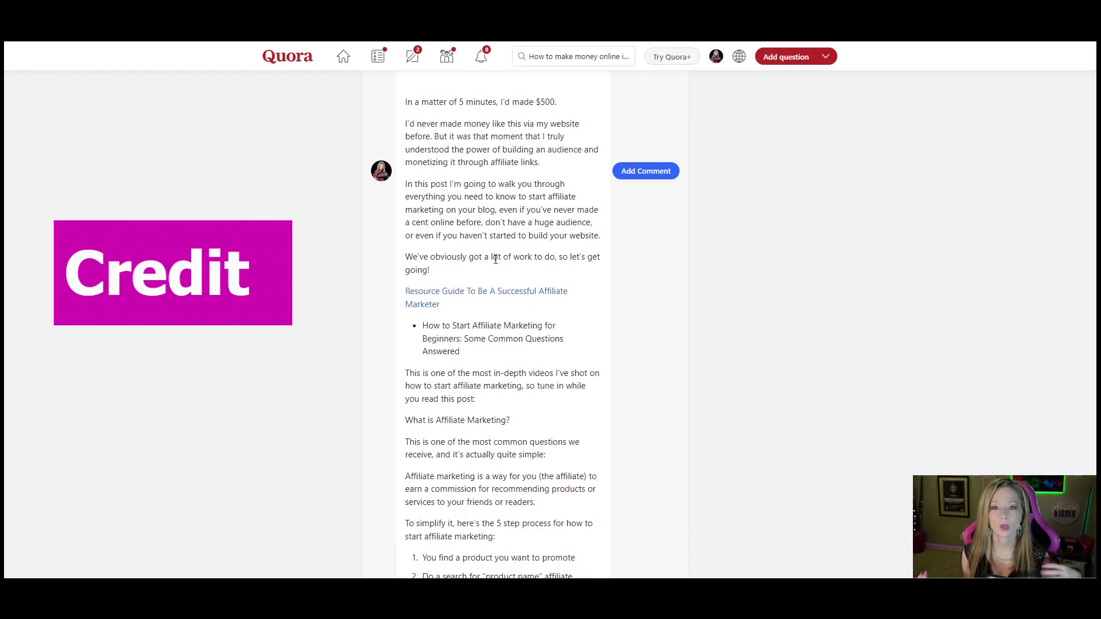